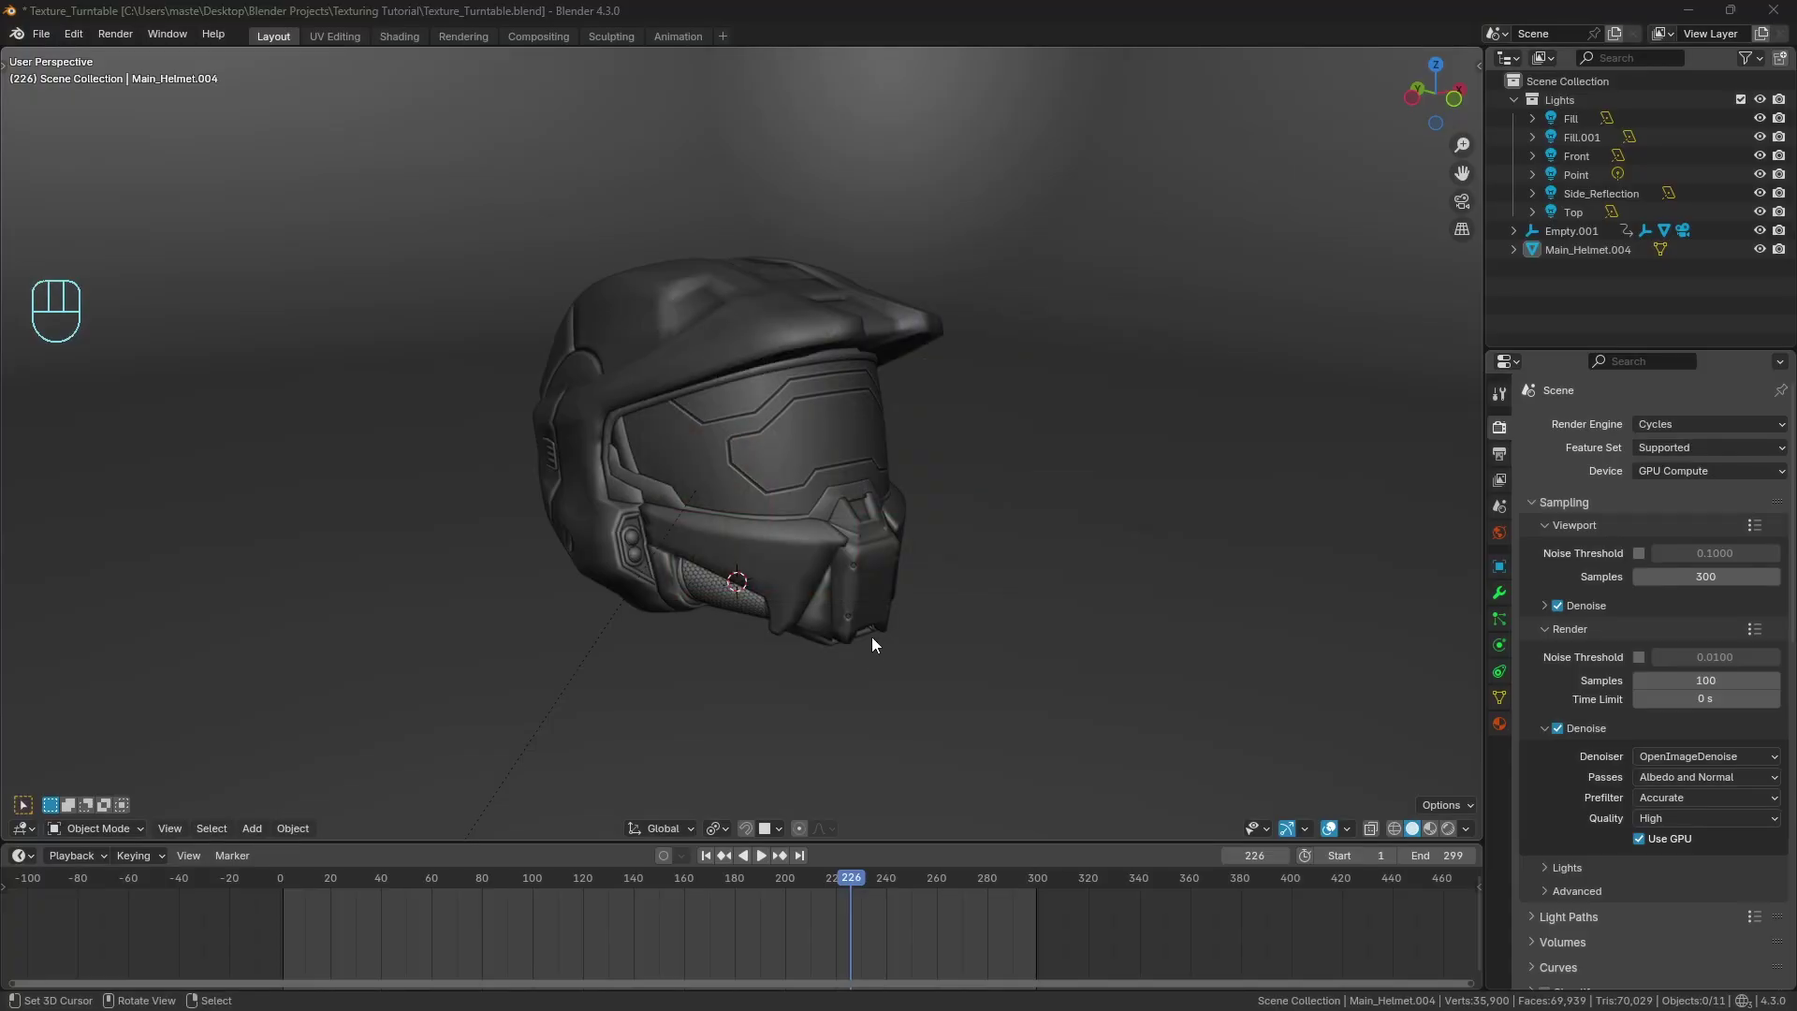
Show the helmet in rendered shading and switch Bump Map Correction on and back off in its material settings to compare the surface shading.
key(shift+z)
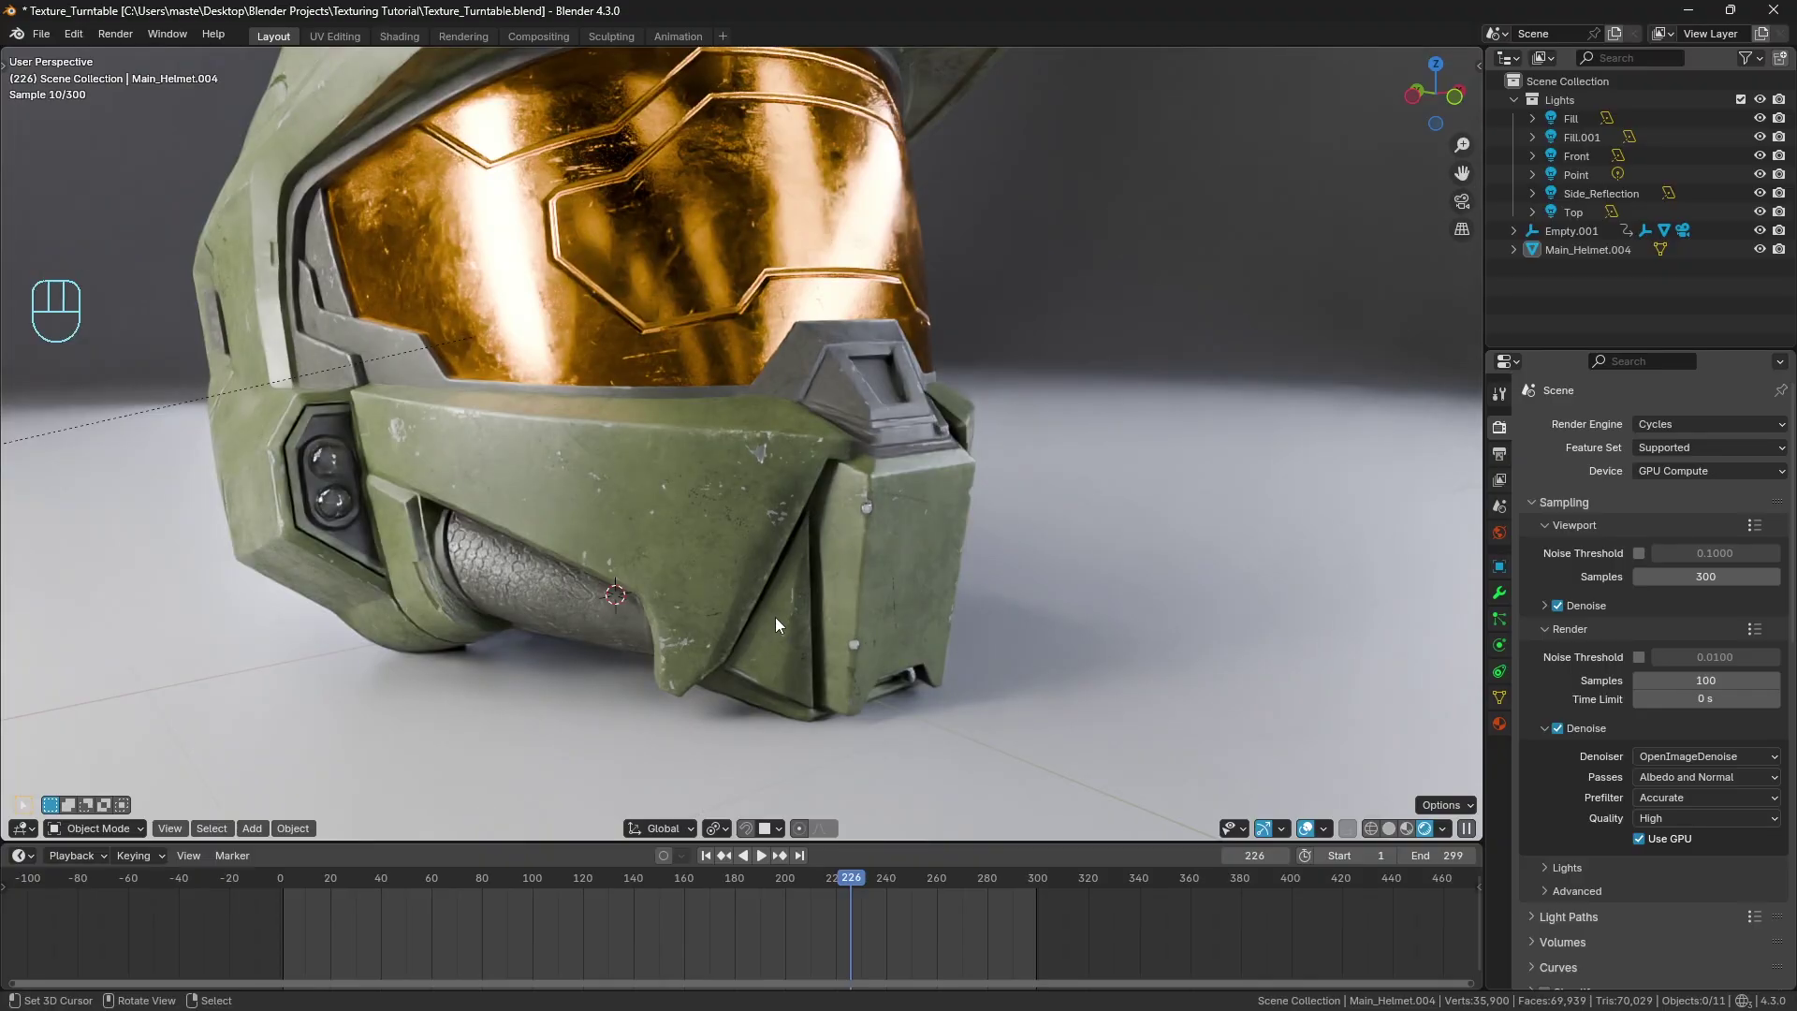
click(735, 544)
click(1500, 724)
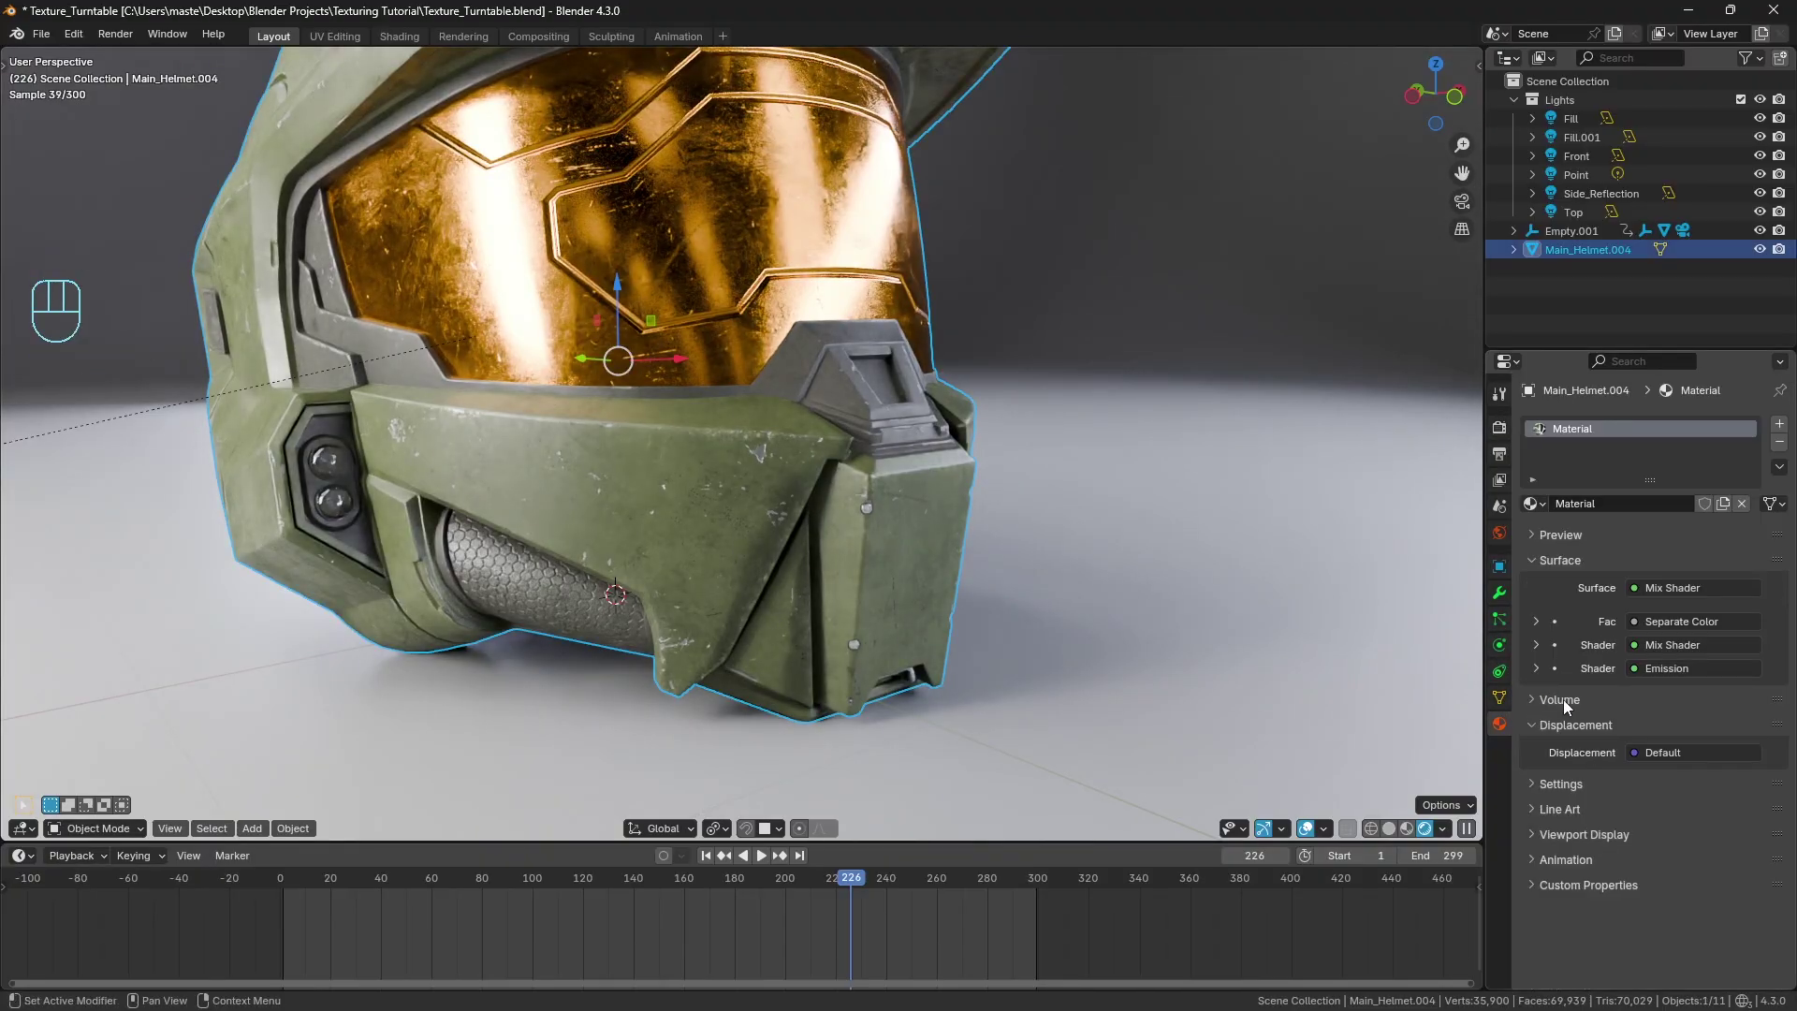
click(1562, 783)
scroll(1653, 818, down, 3)
scroll(1653, 818, down, 2)
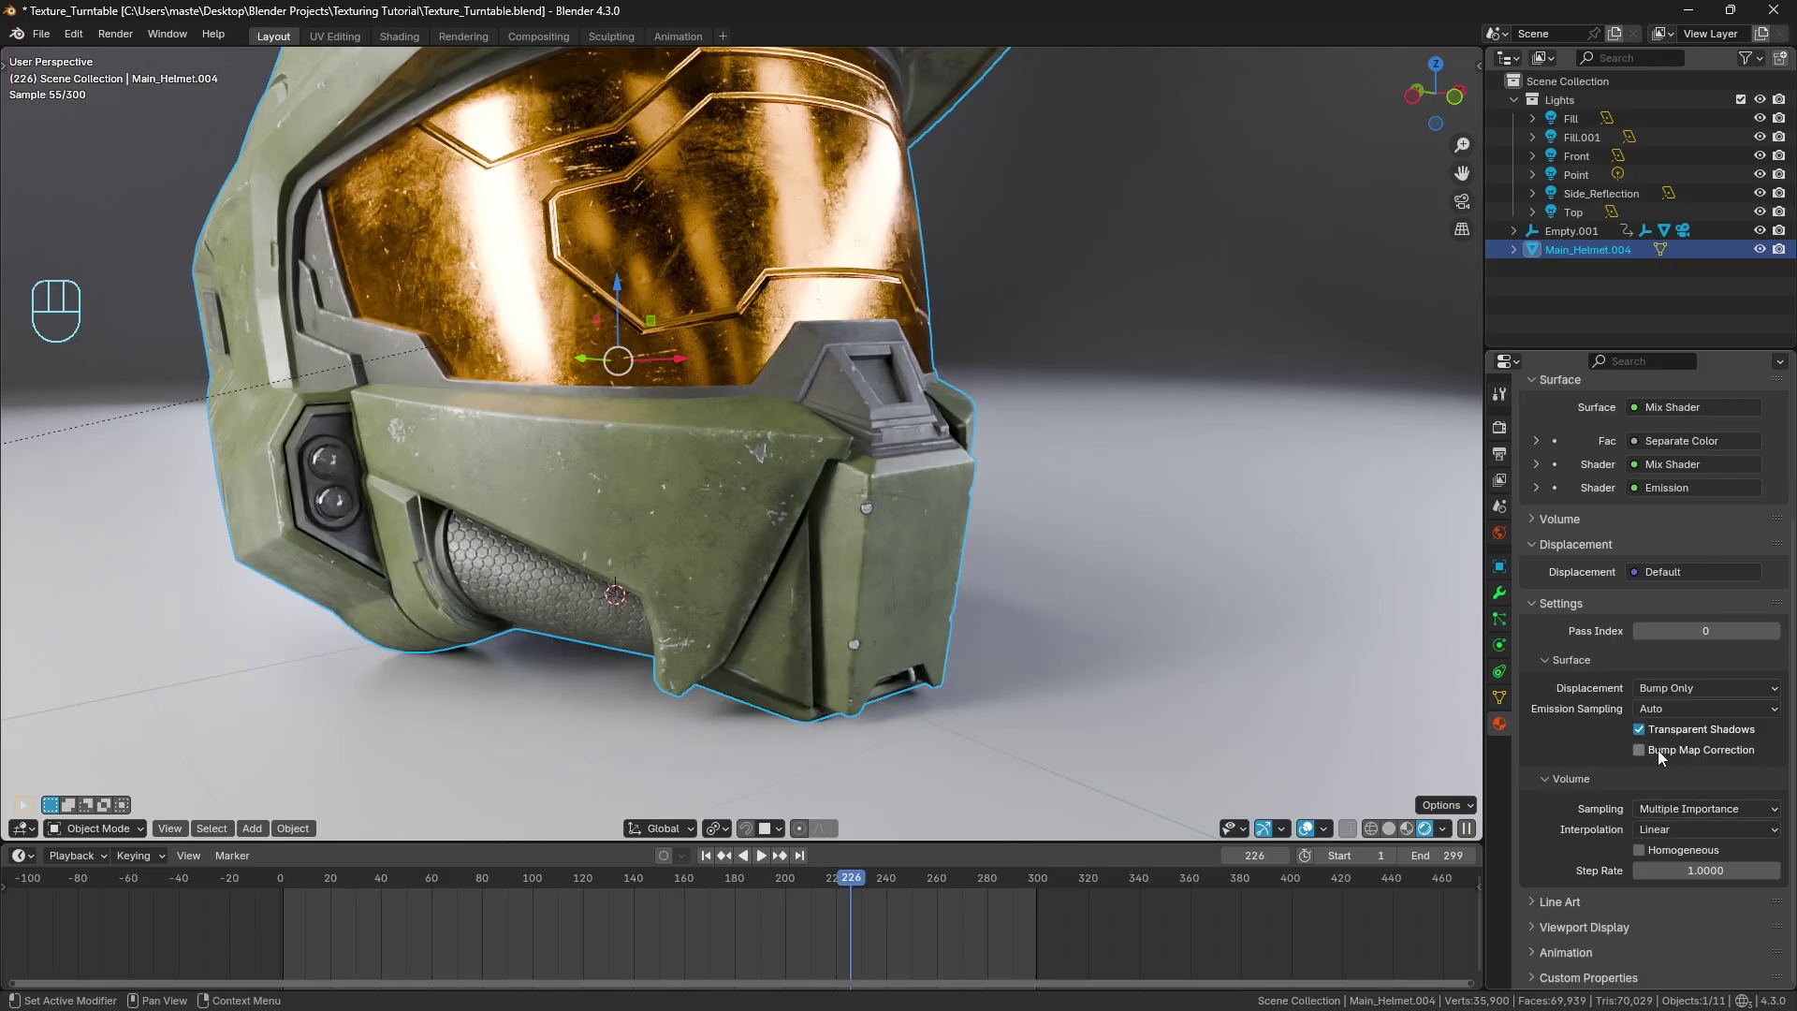
click(1646, 753)
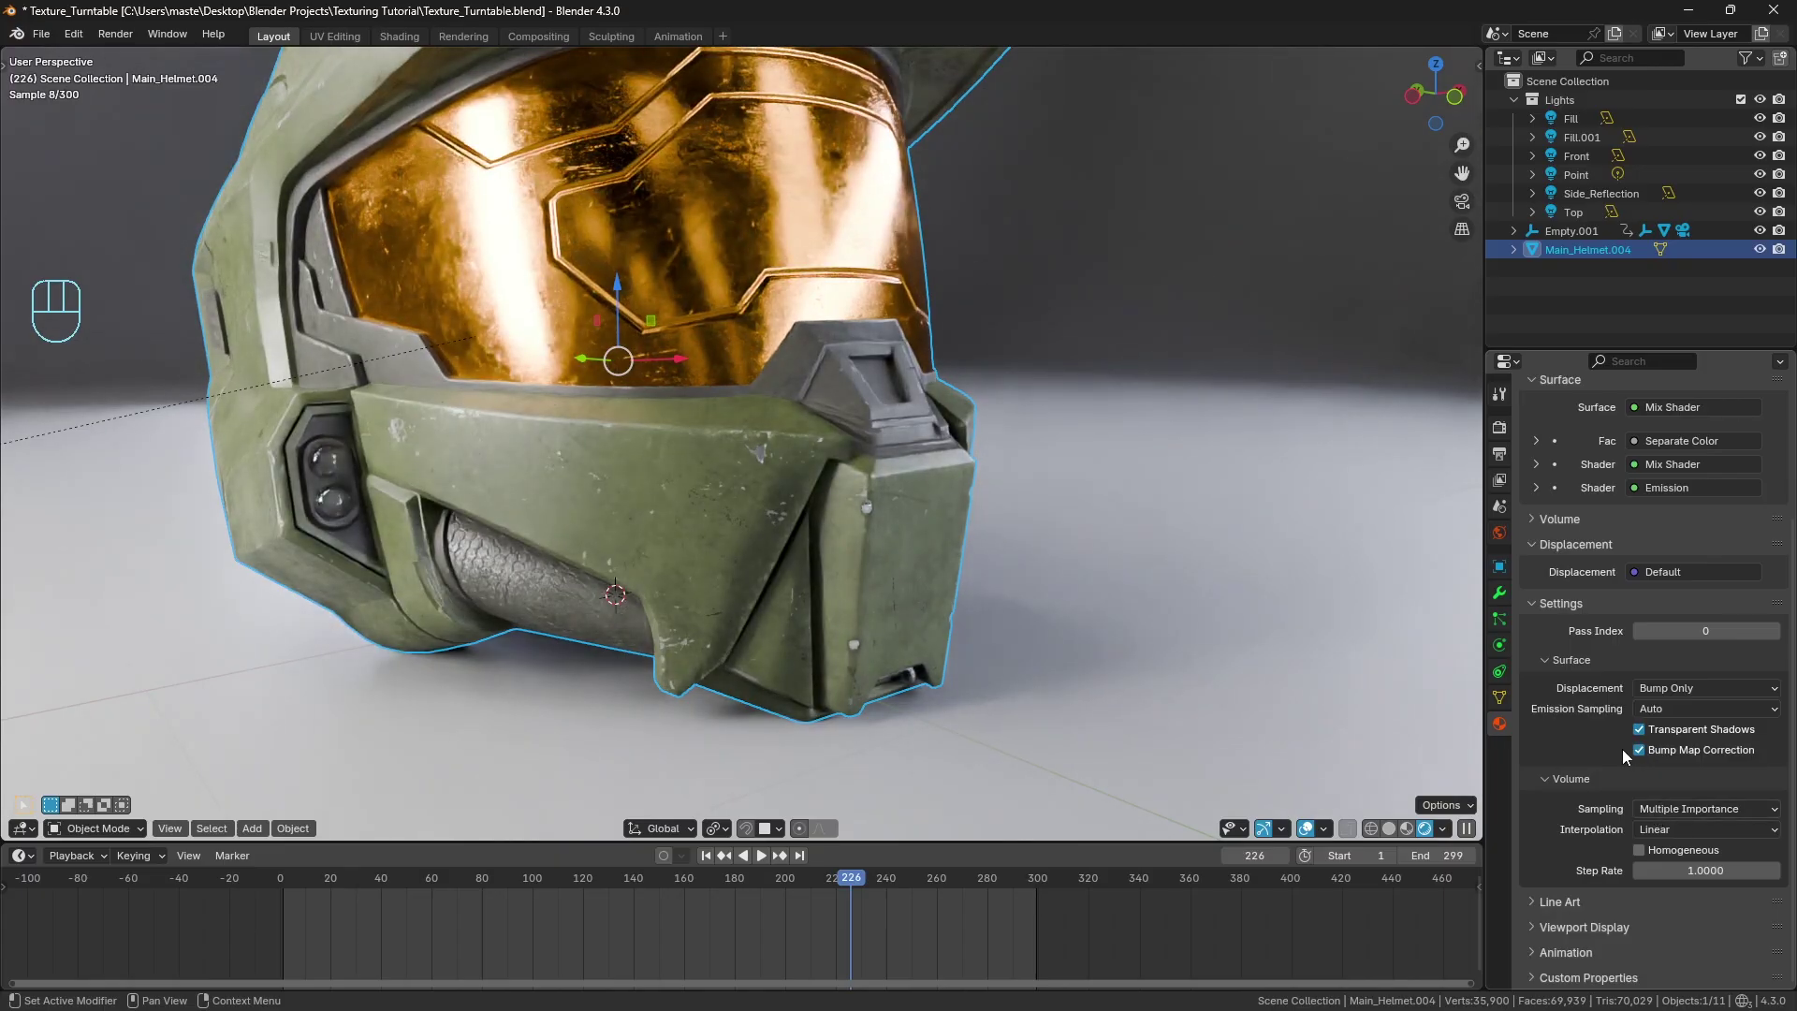
click(1641, 752)
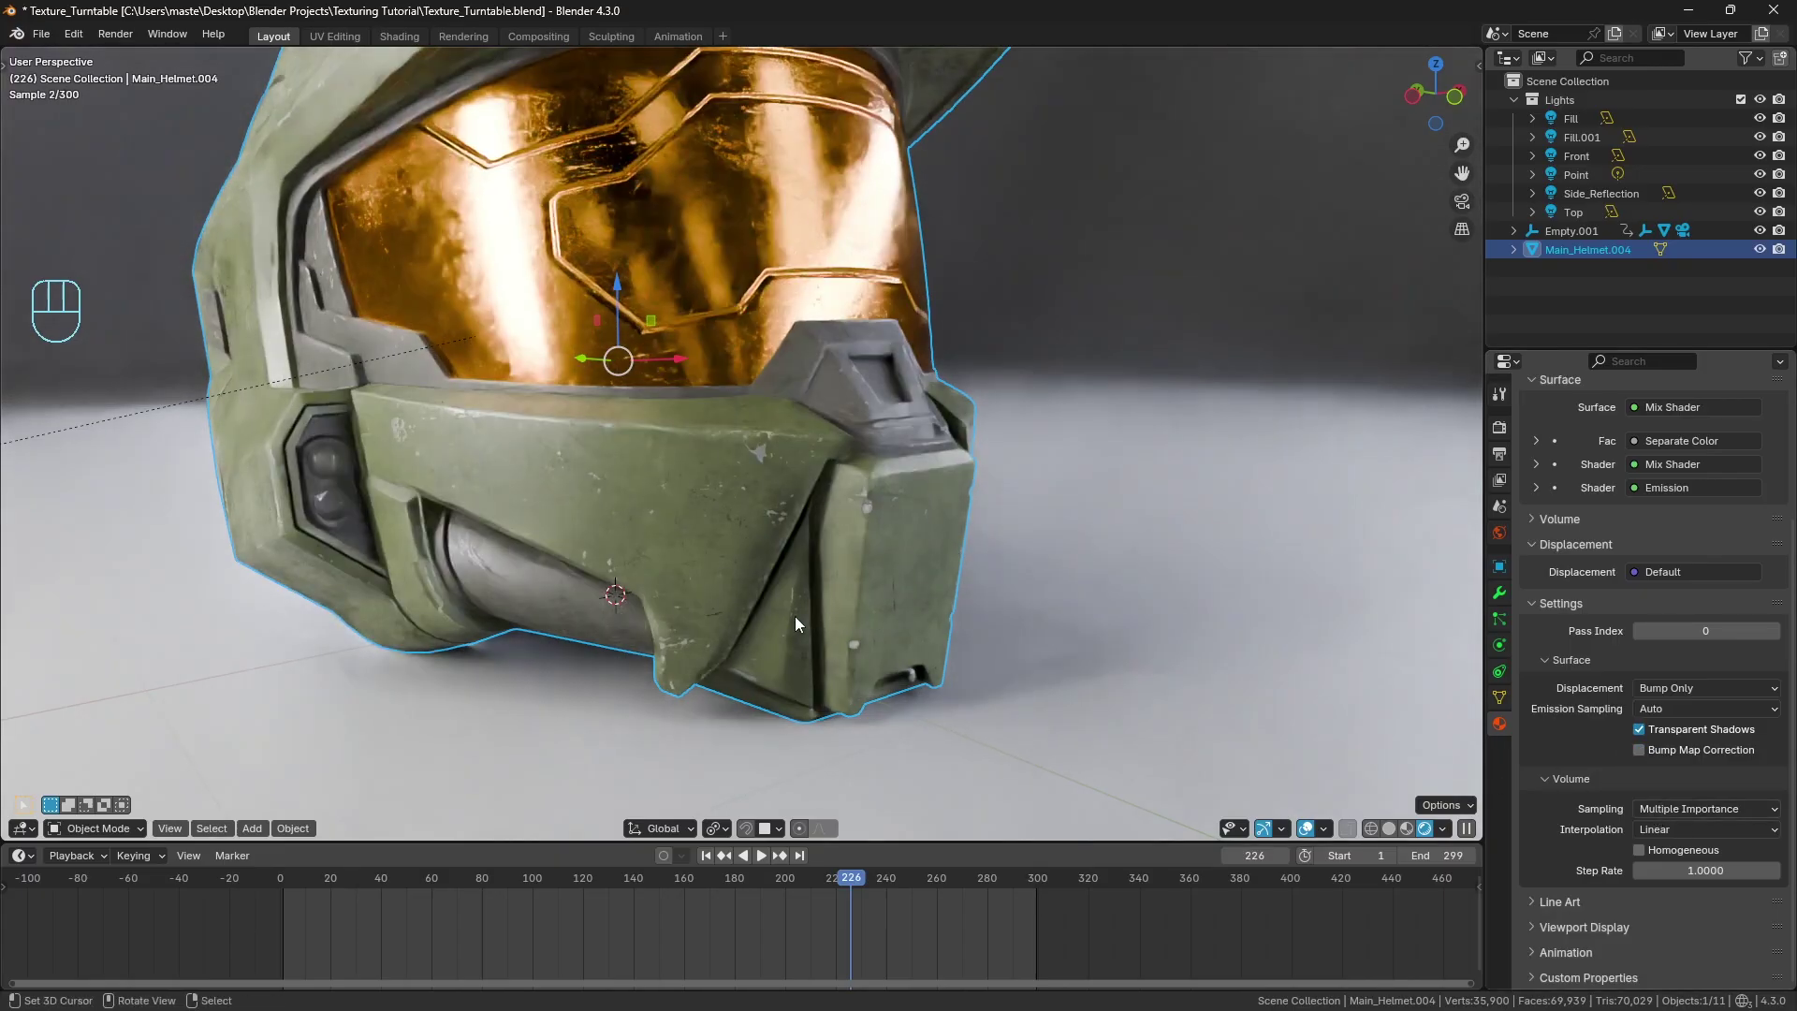
View the whole textured helmet and return the viewport to solid shading.
scroll(882, 498, down, 3)
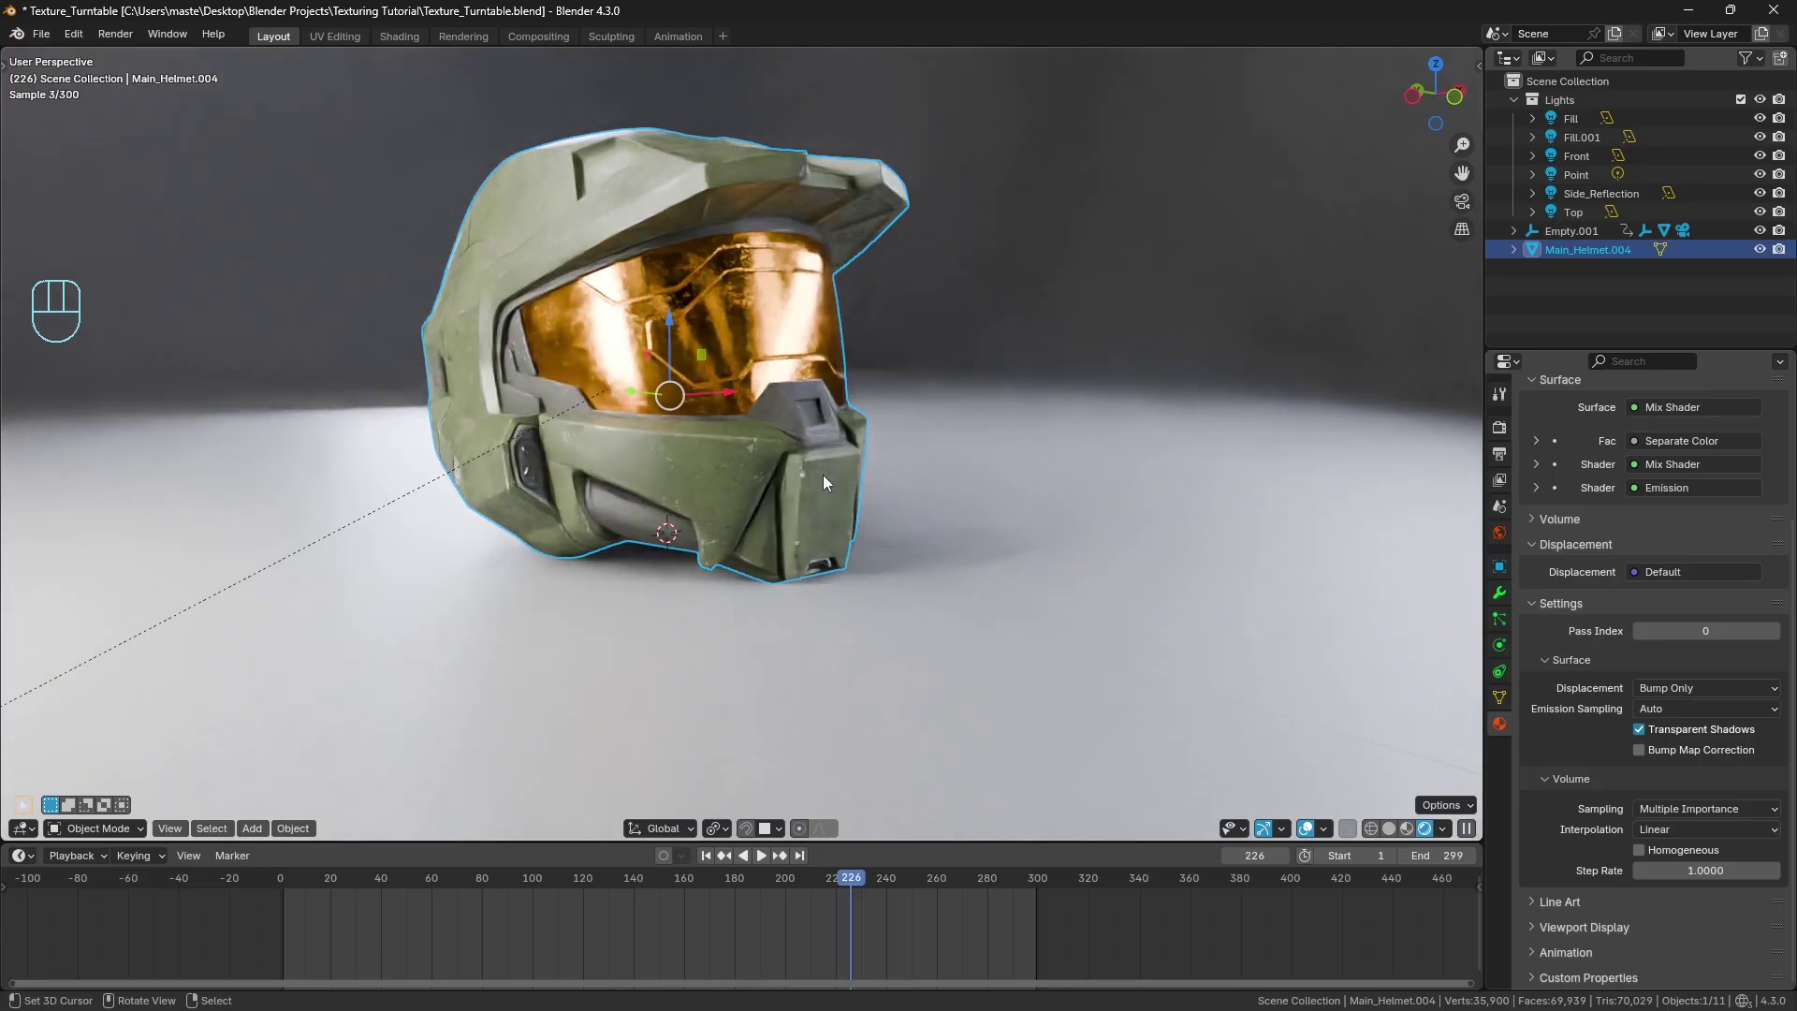
shift+middle_drag(818, 474, 840, 520)
key(shift+z)
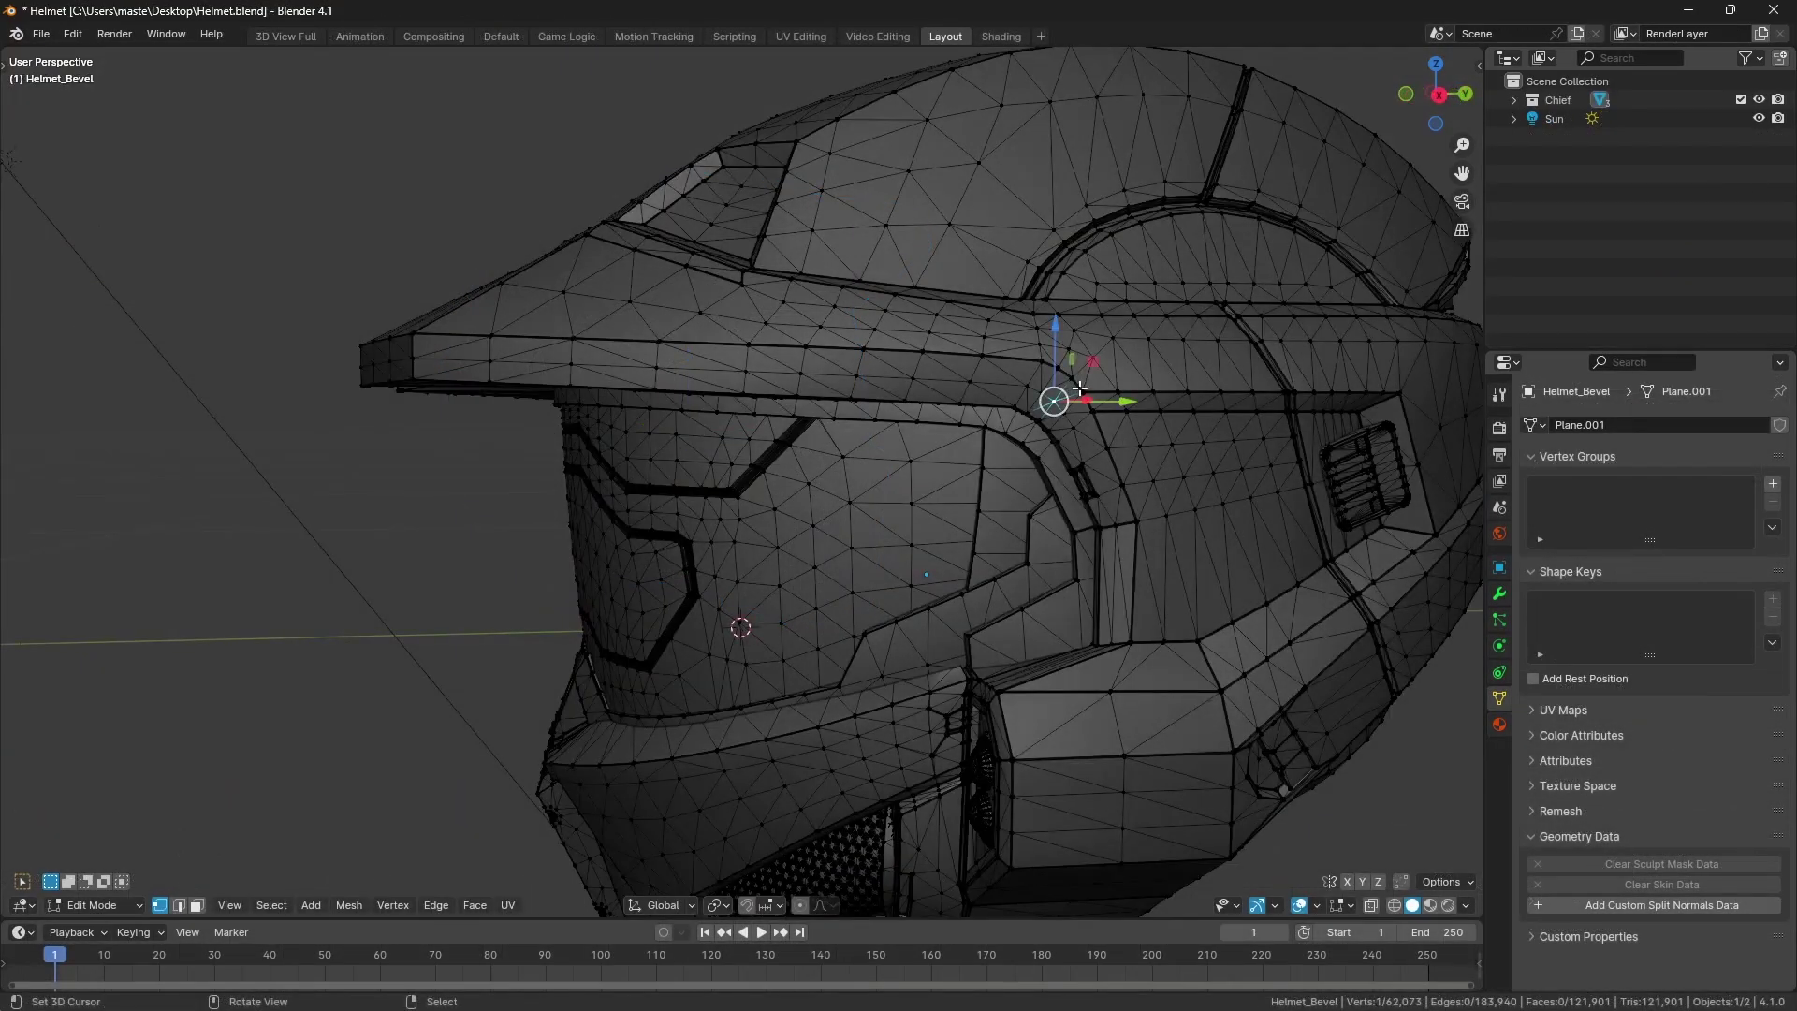
Examine the bevelled edge loops where the helmet's panel lines meet by box-selecting the corner vertices and deselecting them.
scroll(1082, 390, up, 8)
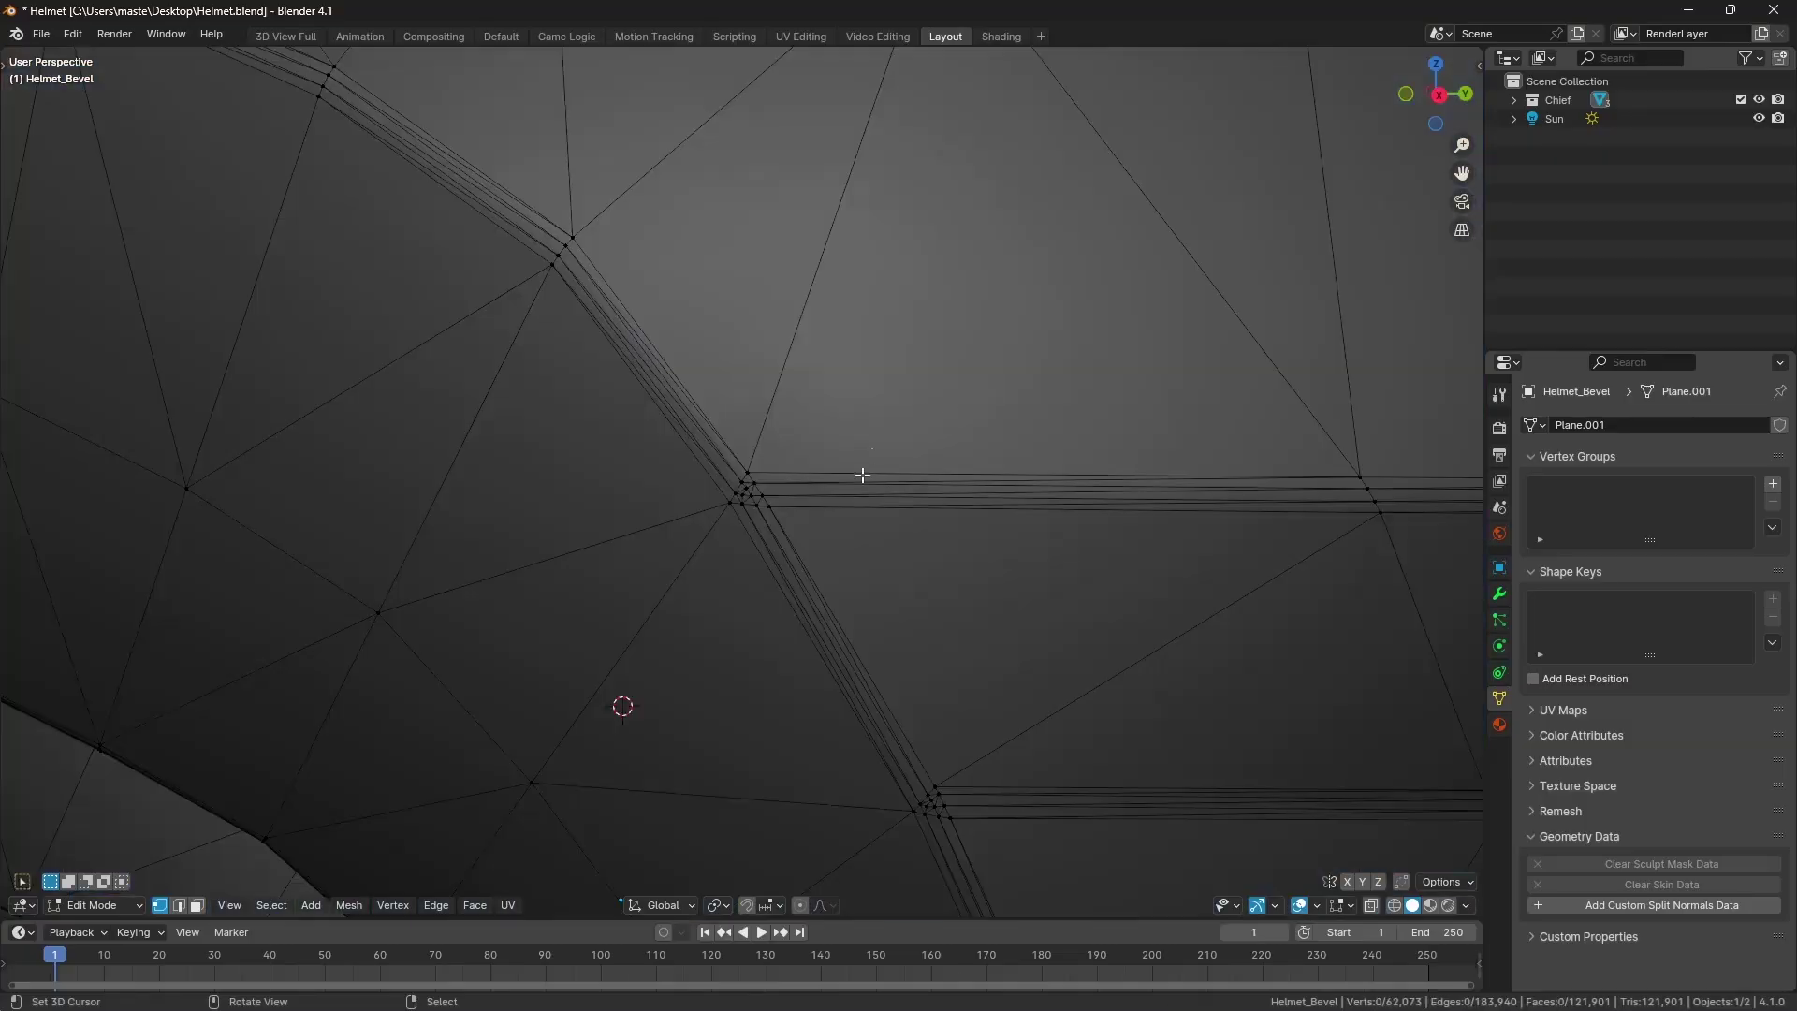
scroll(863, 474, up, 2)
mouse_move(887, 469)
ctrl+middle_down()
mouse_move(942, 337)
mouse_move(907, 446)
mouse_move(851, 465)
ctrl+middle_up()
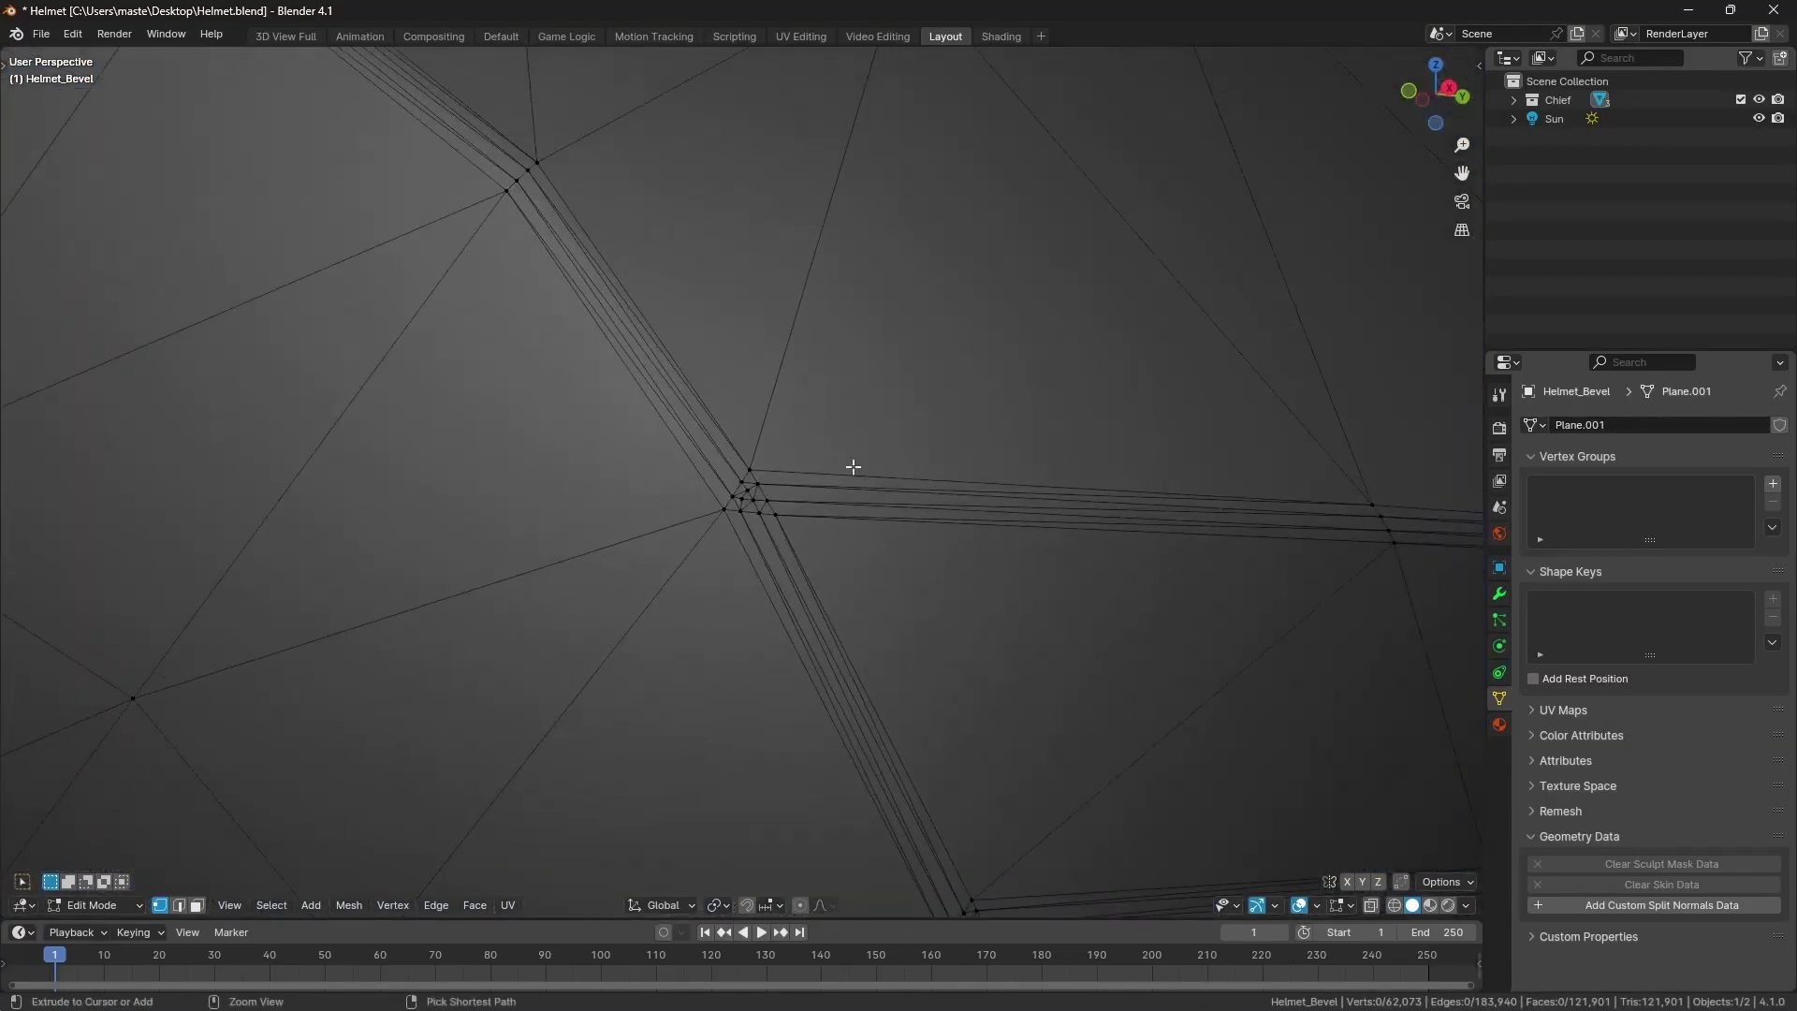
drag(694, 435, 851, 559)
key(a)
key(a)
Examine the dense bevel geometry around the small recess beside the visor frame by box-selecting its vertices and clearing the selection.
scroll(916, 560, down, 4)
scroll(916, 571, down, 4)
scroll(915, 626, up, 1)
shift+middle_drag(880, 823, 842, 490)
scroll(843, 490, up, 3)
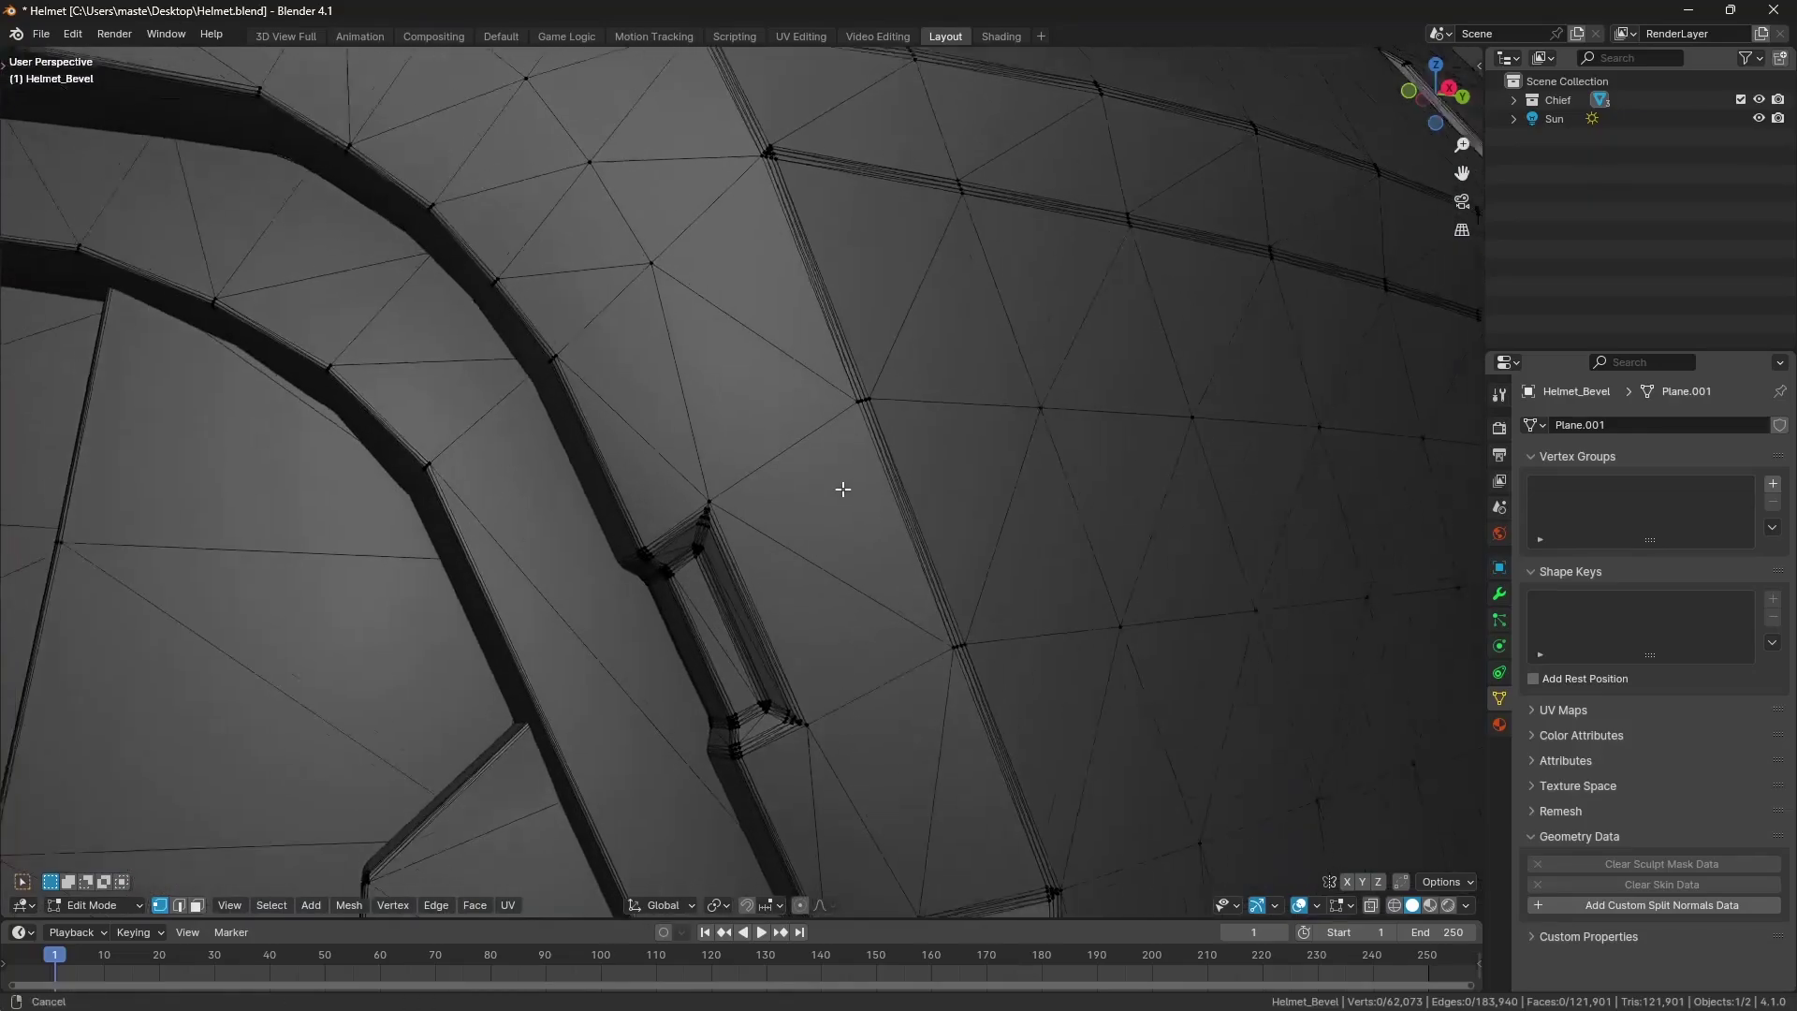
drag(644, 481, 758, 587)
middle_drag(755, 586, 817, 534)
key(a)
key(a)
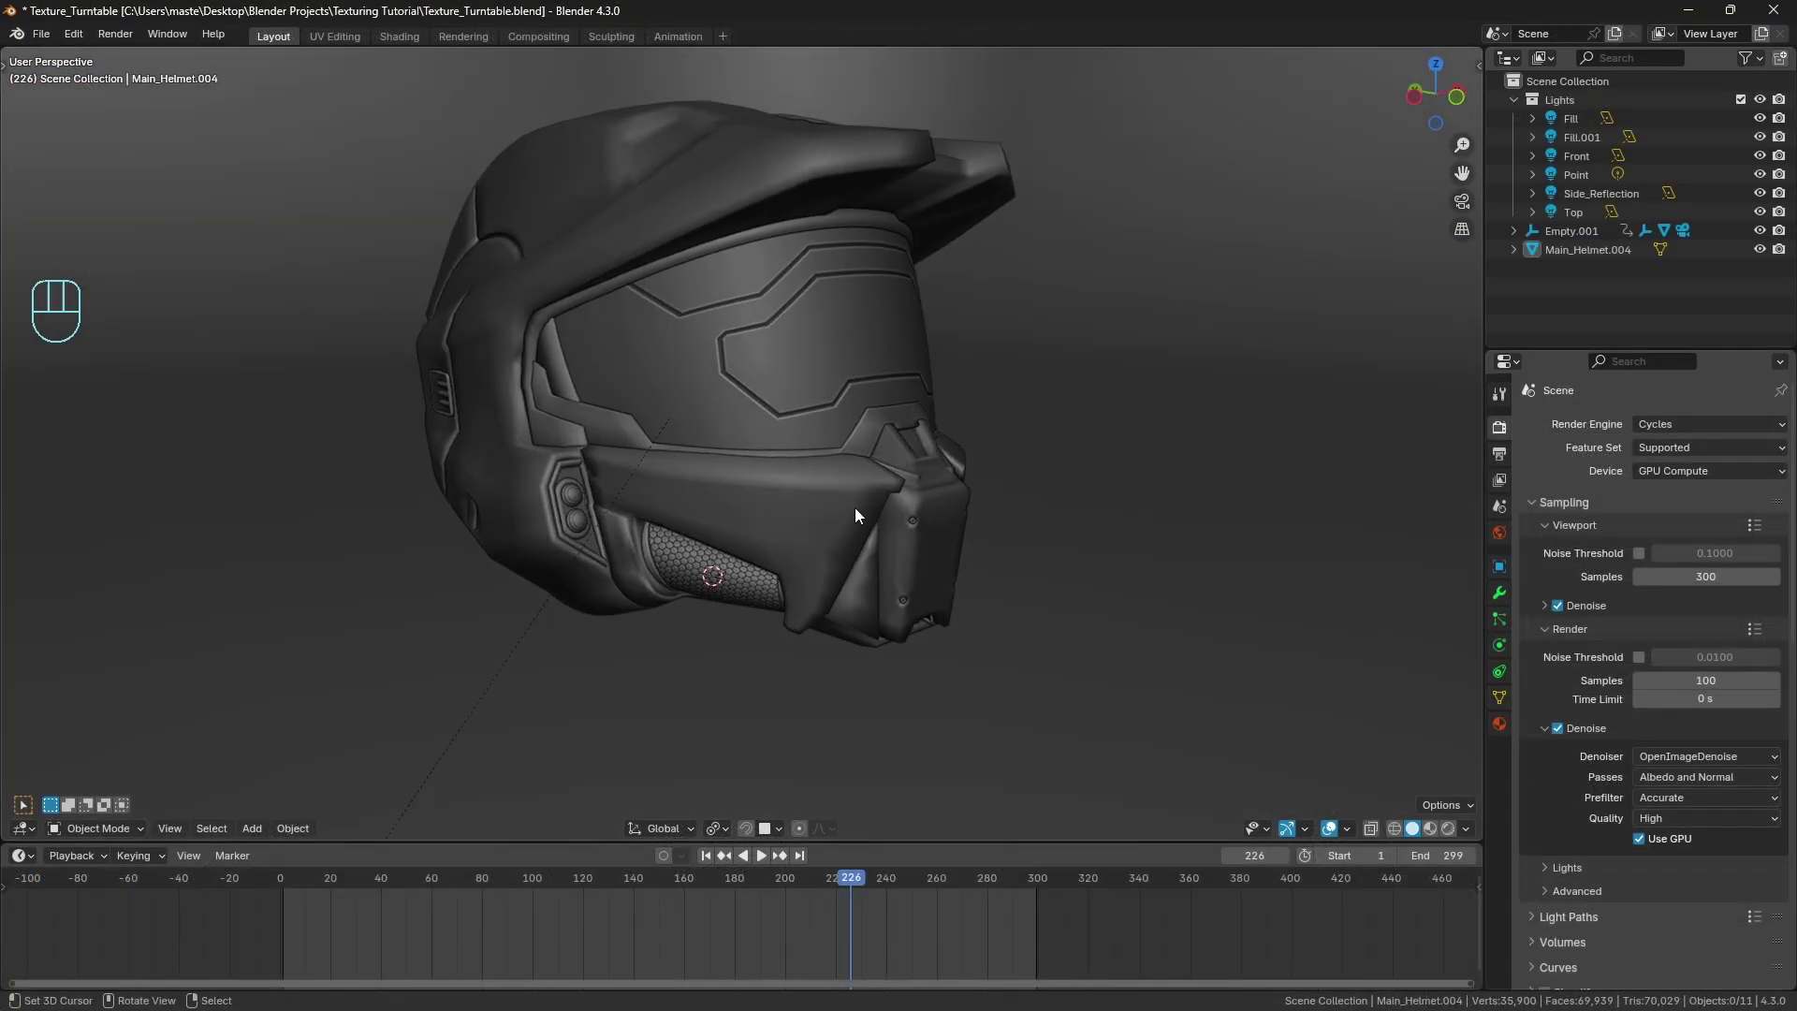
Inspect the textured helmet in rendered shading from several angles and return the viewport to solid shading.
key(shift)
key(shift+z)
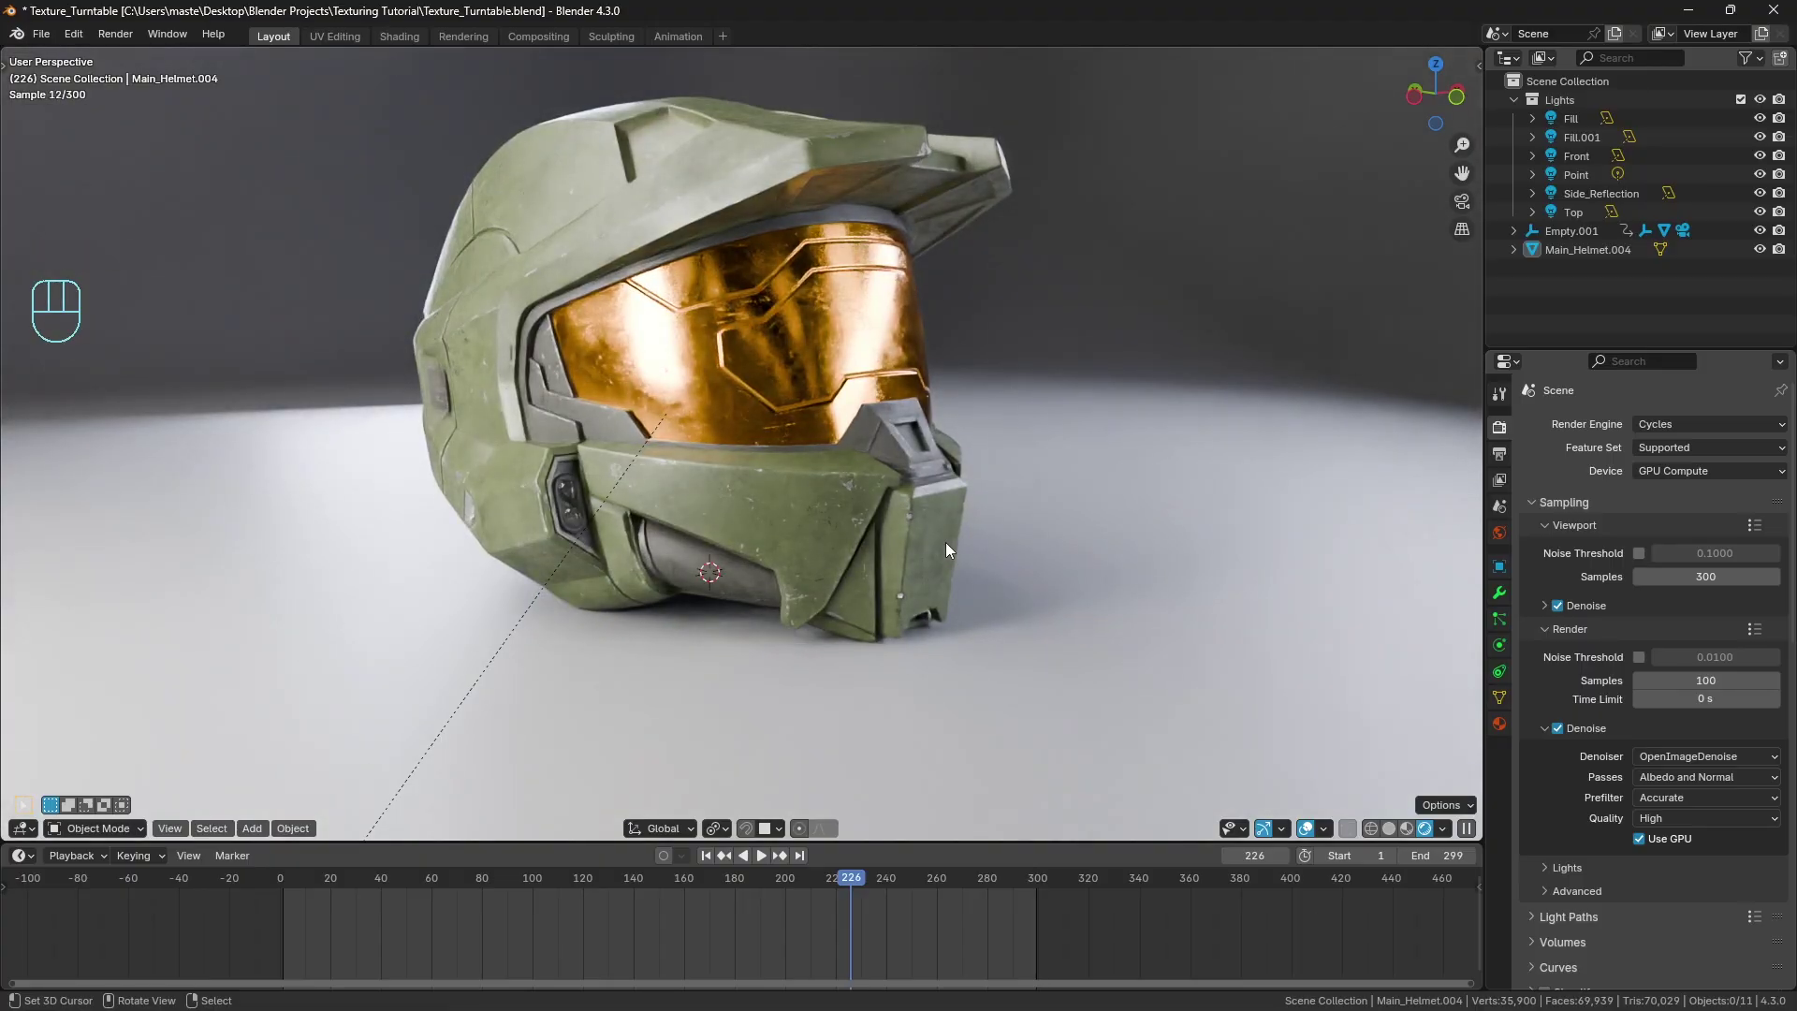
scroll(923, 560, up, 3)
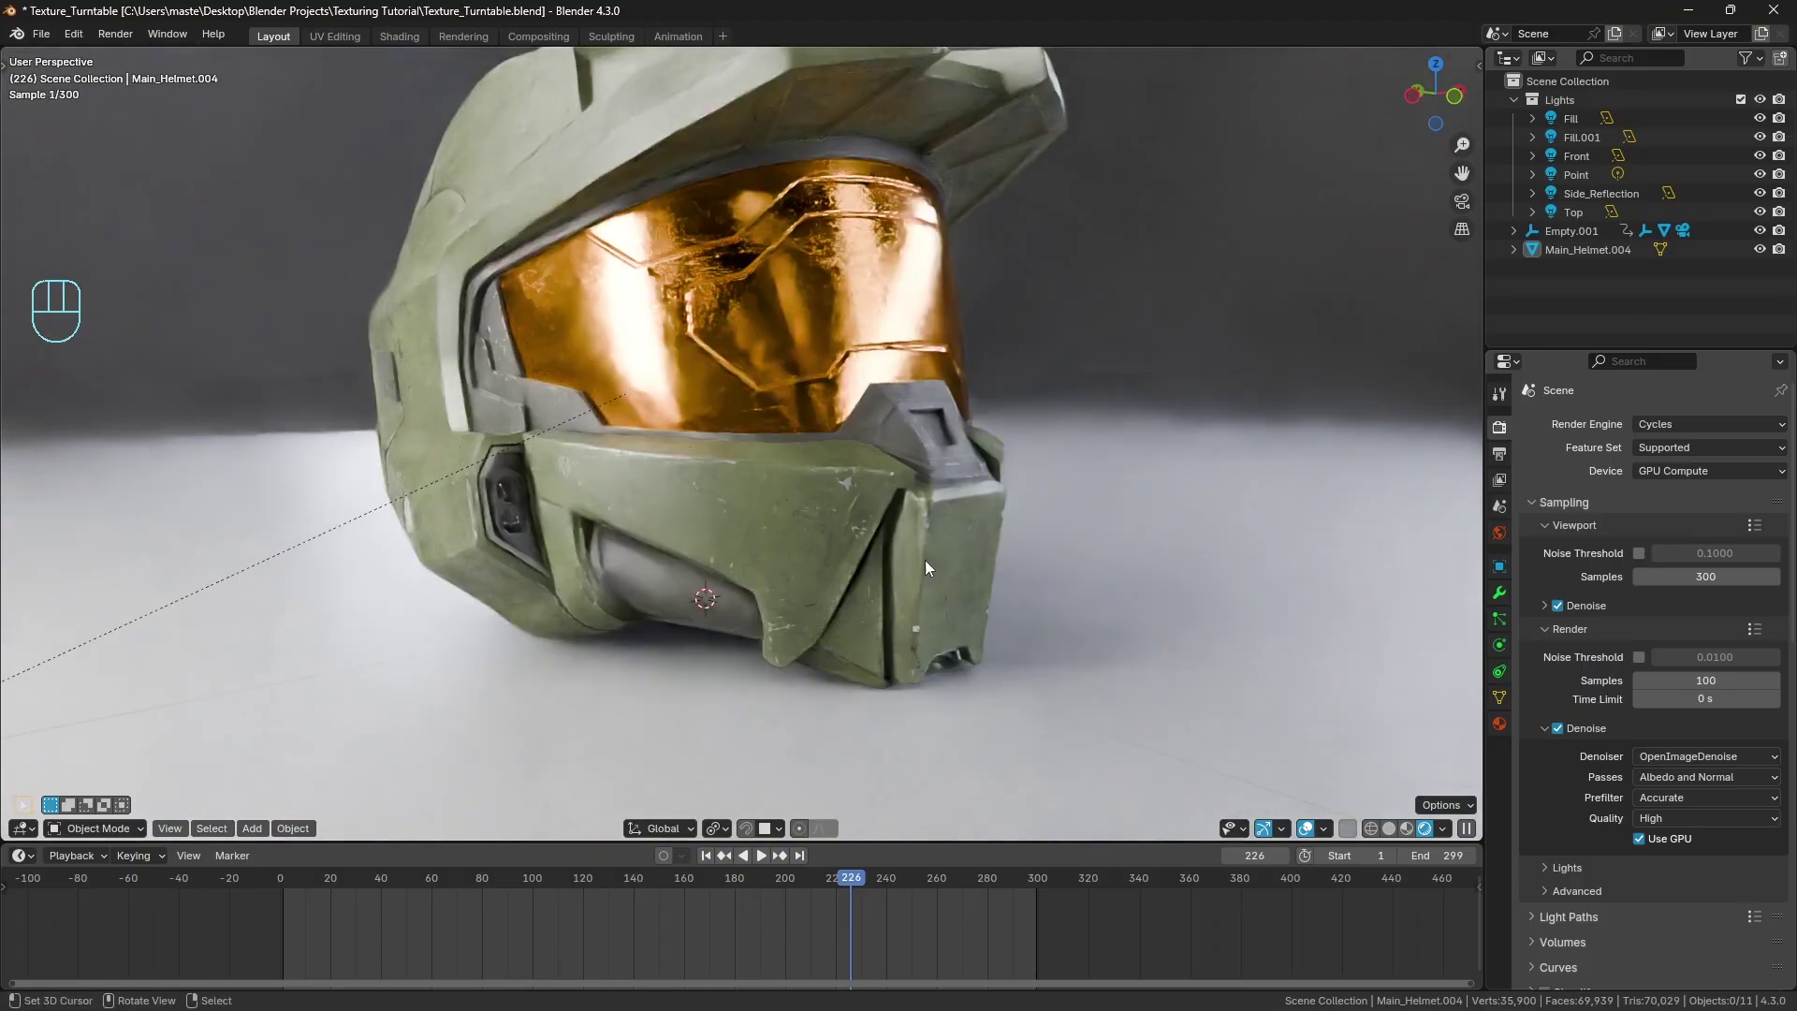
middle_drag(924, 560, 876, 542)
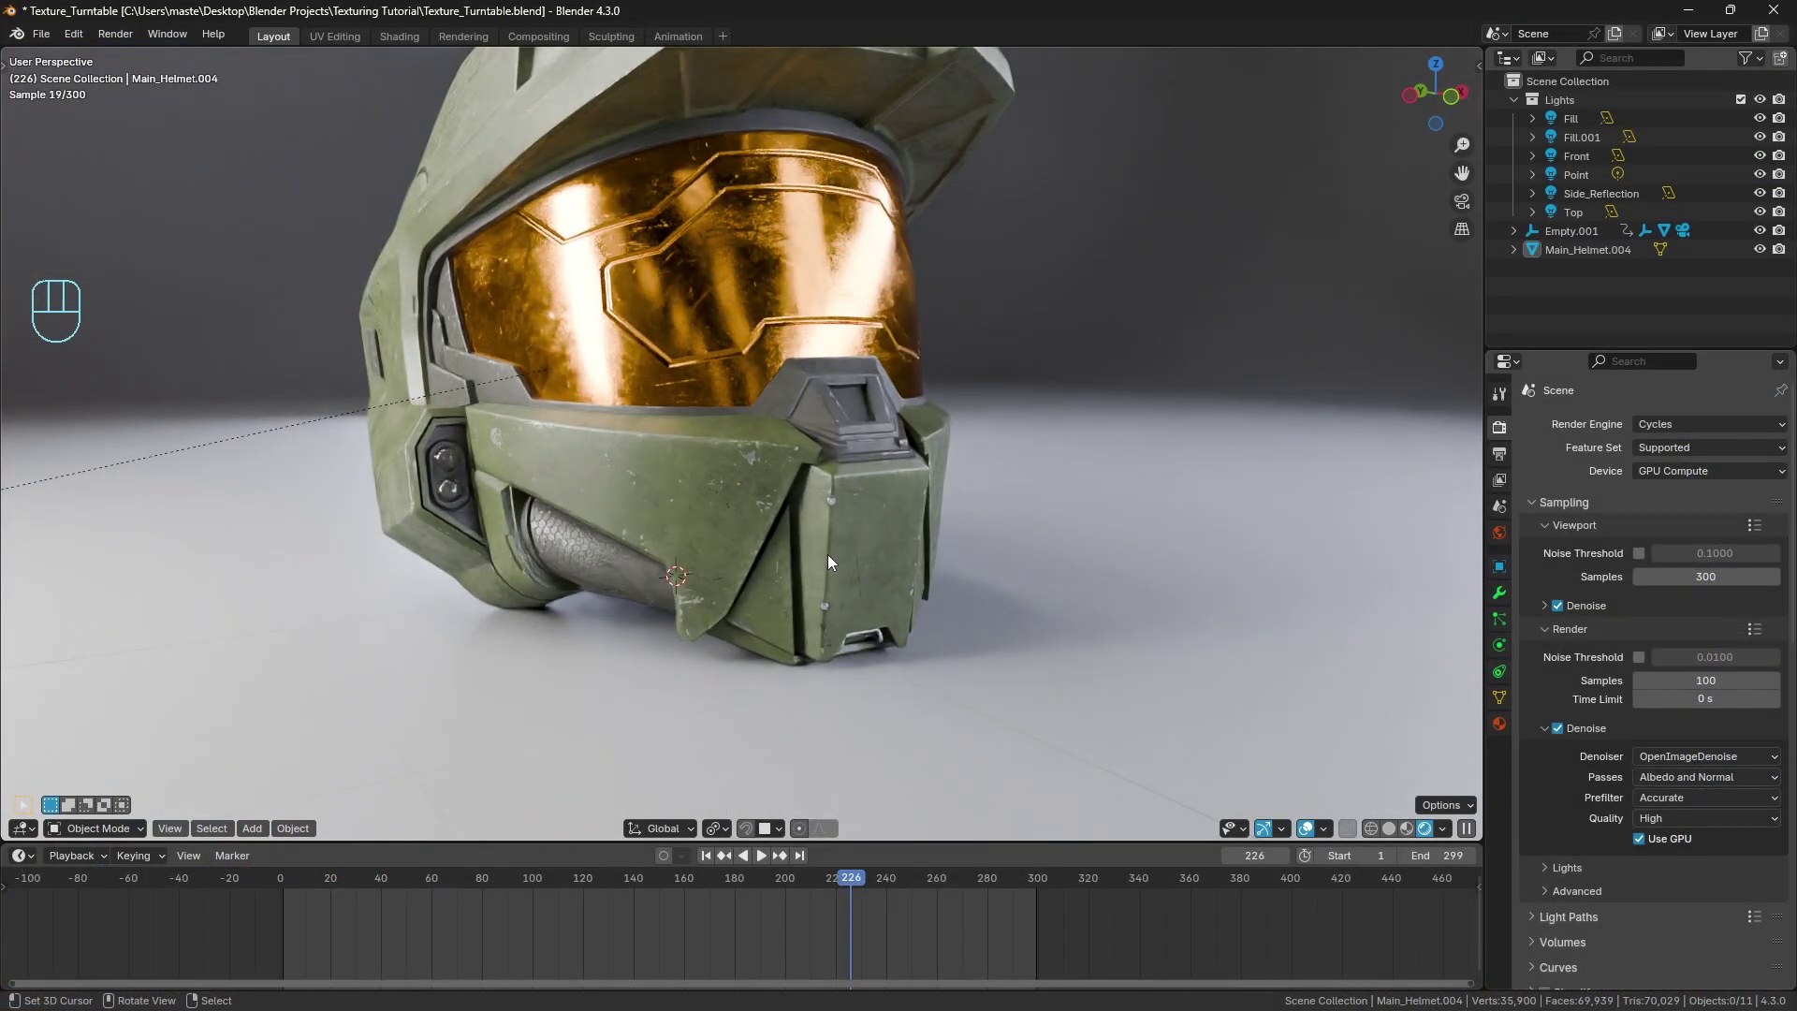
middle_drag(833, 553, 841, 512)
scroll(769, 496, down, 4)
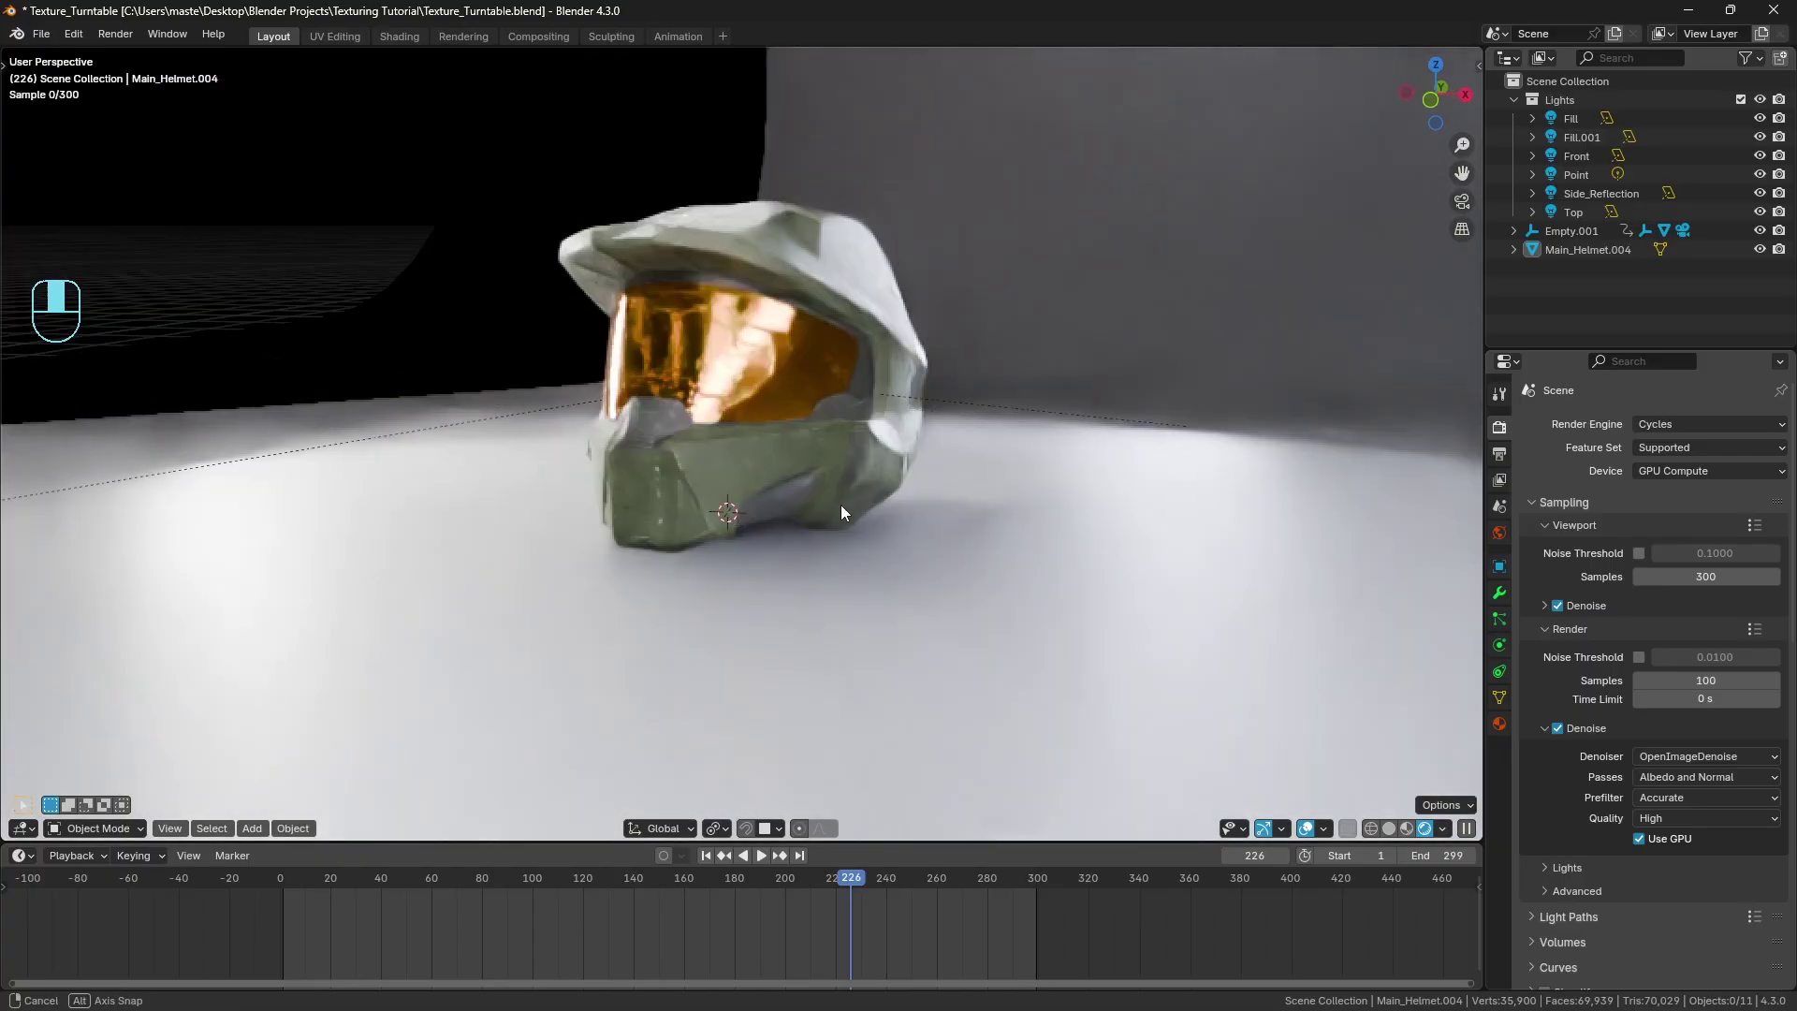
key(shift+z)
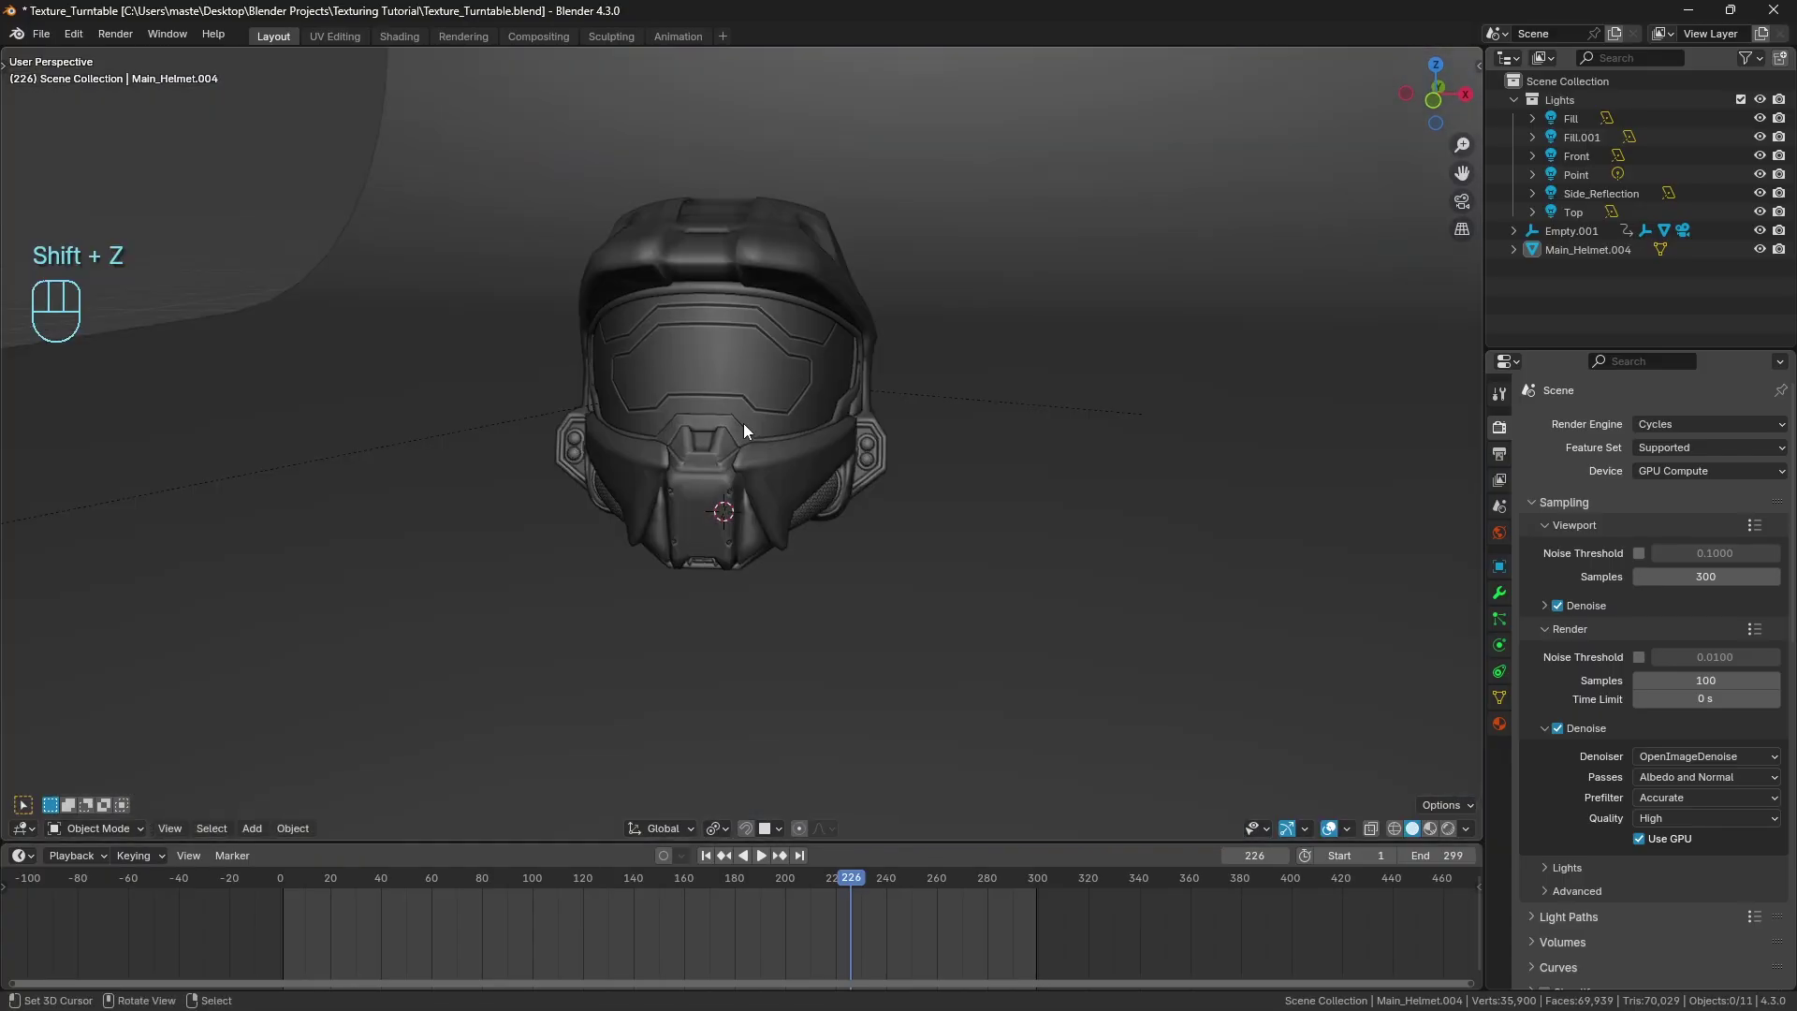
Open the recent file ODST_Final.blend.
click(42, 34)
mouse_move(113, 128)
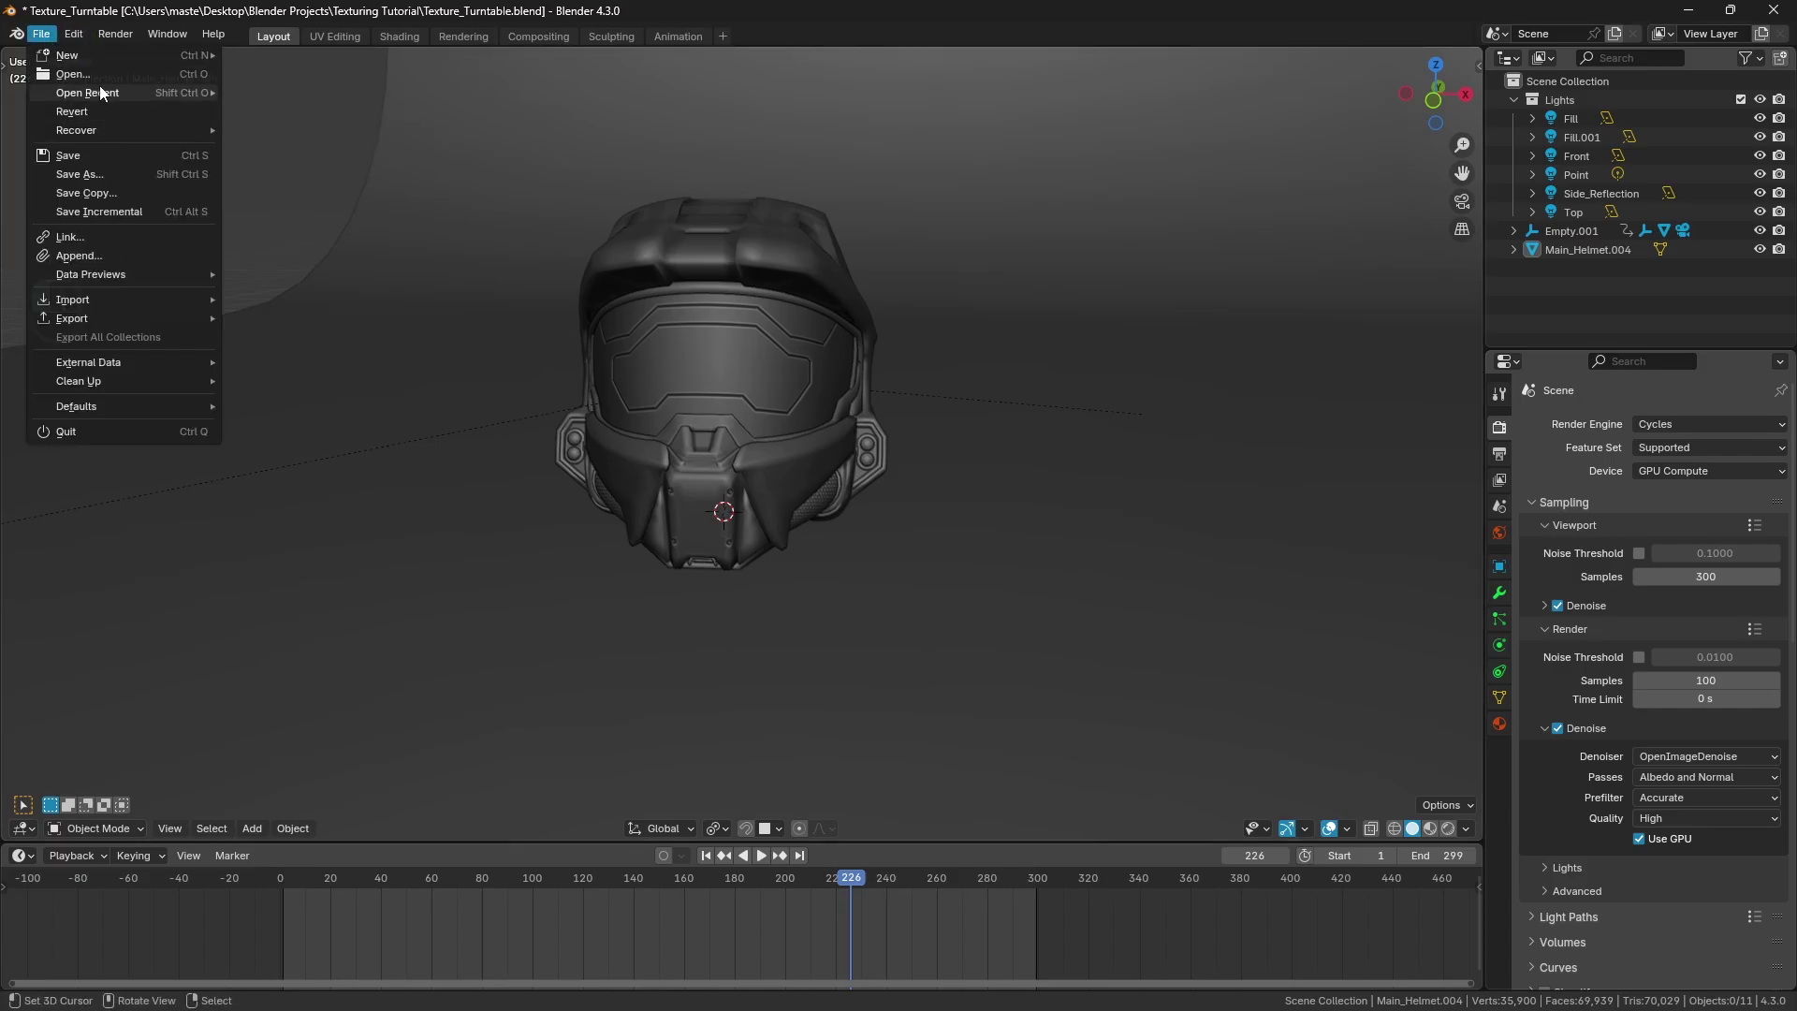
mouse_move(178, 93)
click(330, 103)
Switch the viewport to rendered shading and show the soldier's helmet up close.
mouse_move(1082, 352)
shift+middle_down()
mouse_move(798, 337)
mouse_move(850, 472)
shift+middle_up()
key(shift+z)
scroll(788, 442, up, 5)
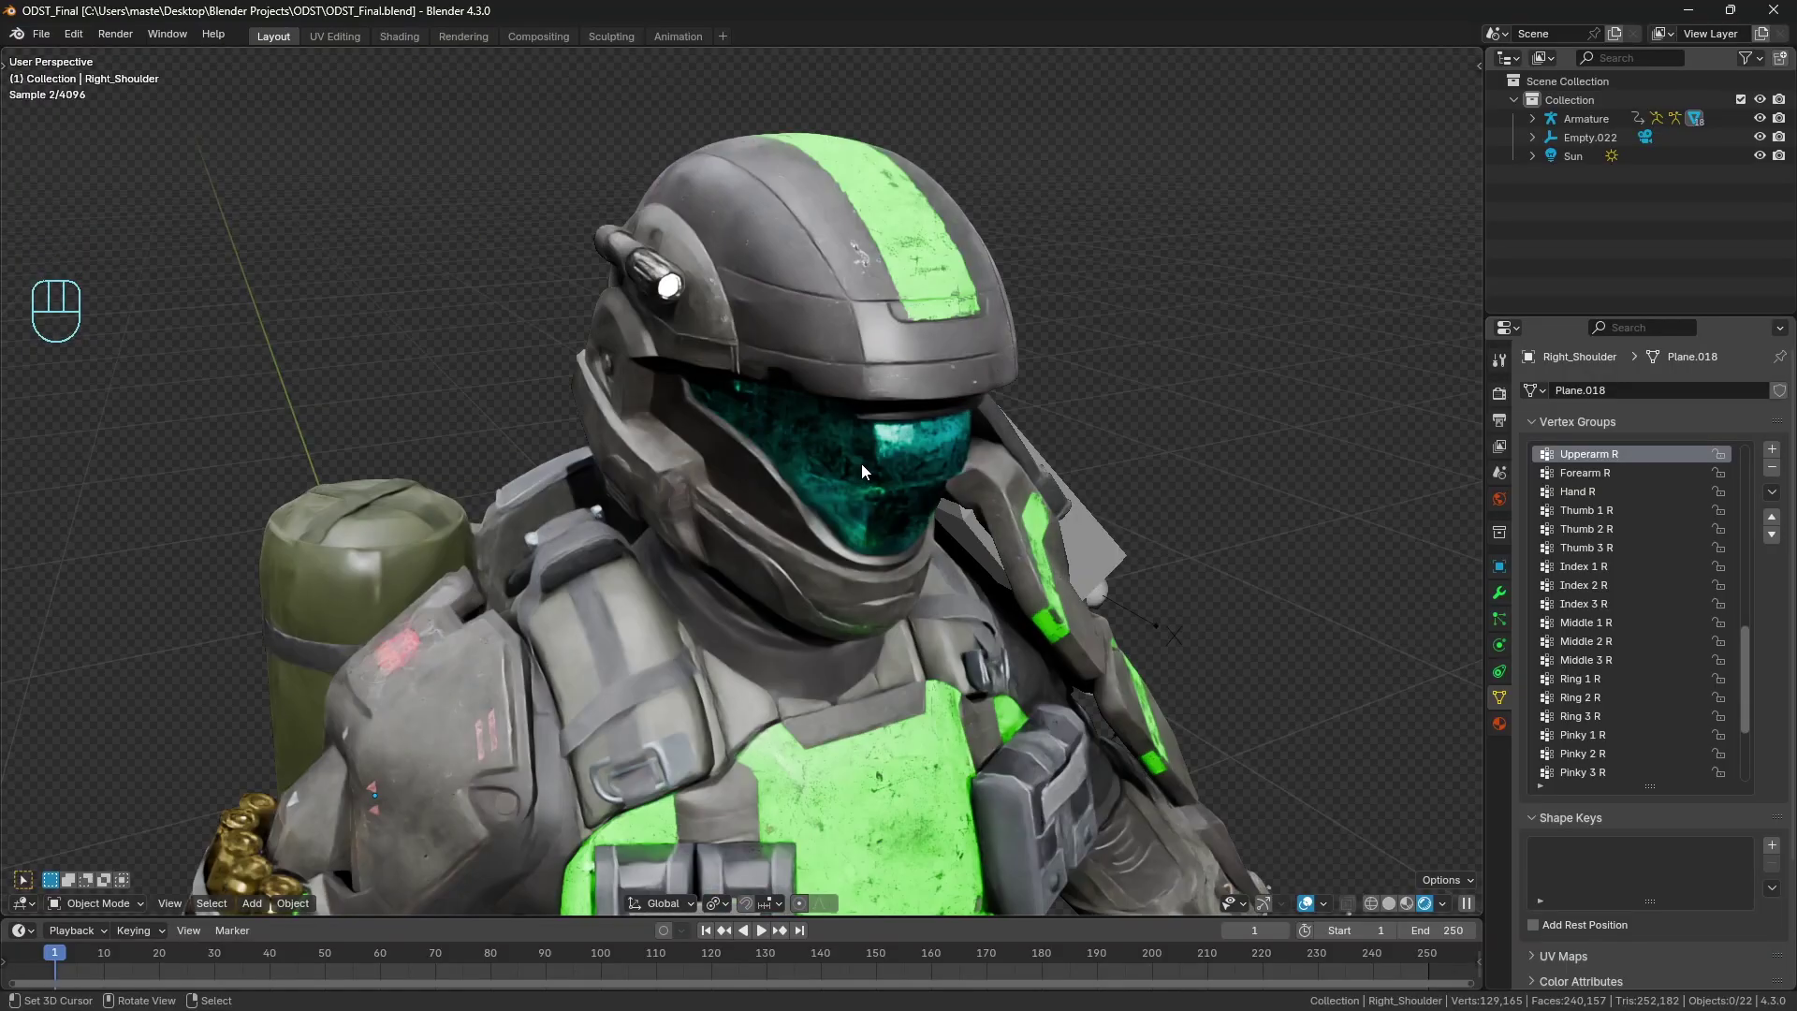
middle_drag(861, 464, 812, 494)
scroll(812, 494, up, 1)
scroll(812, 495, up, 1)
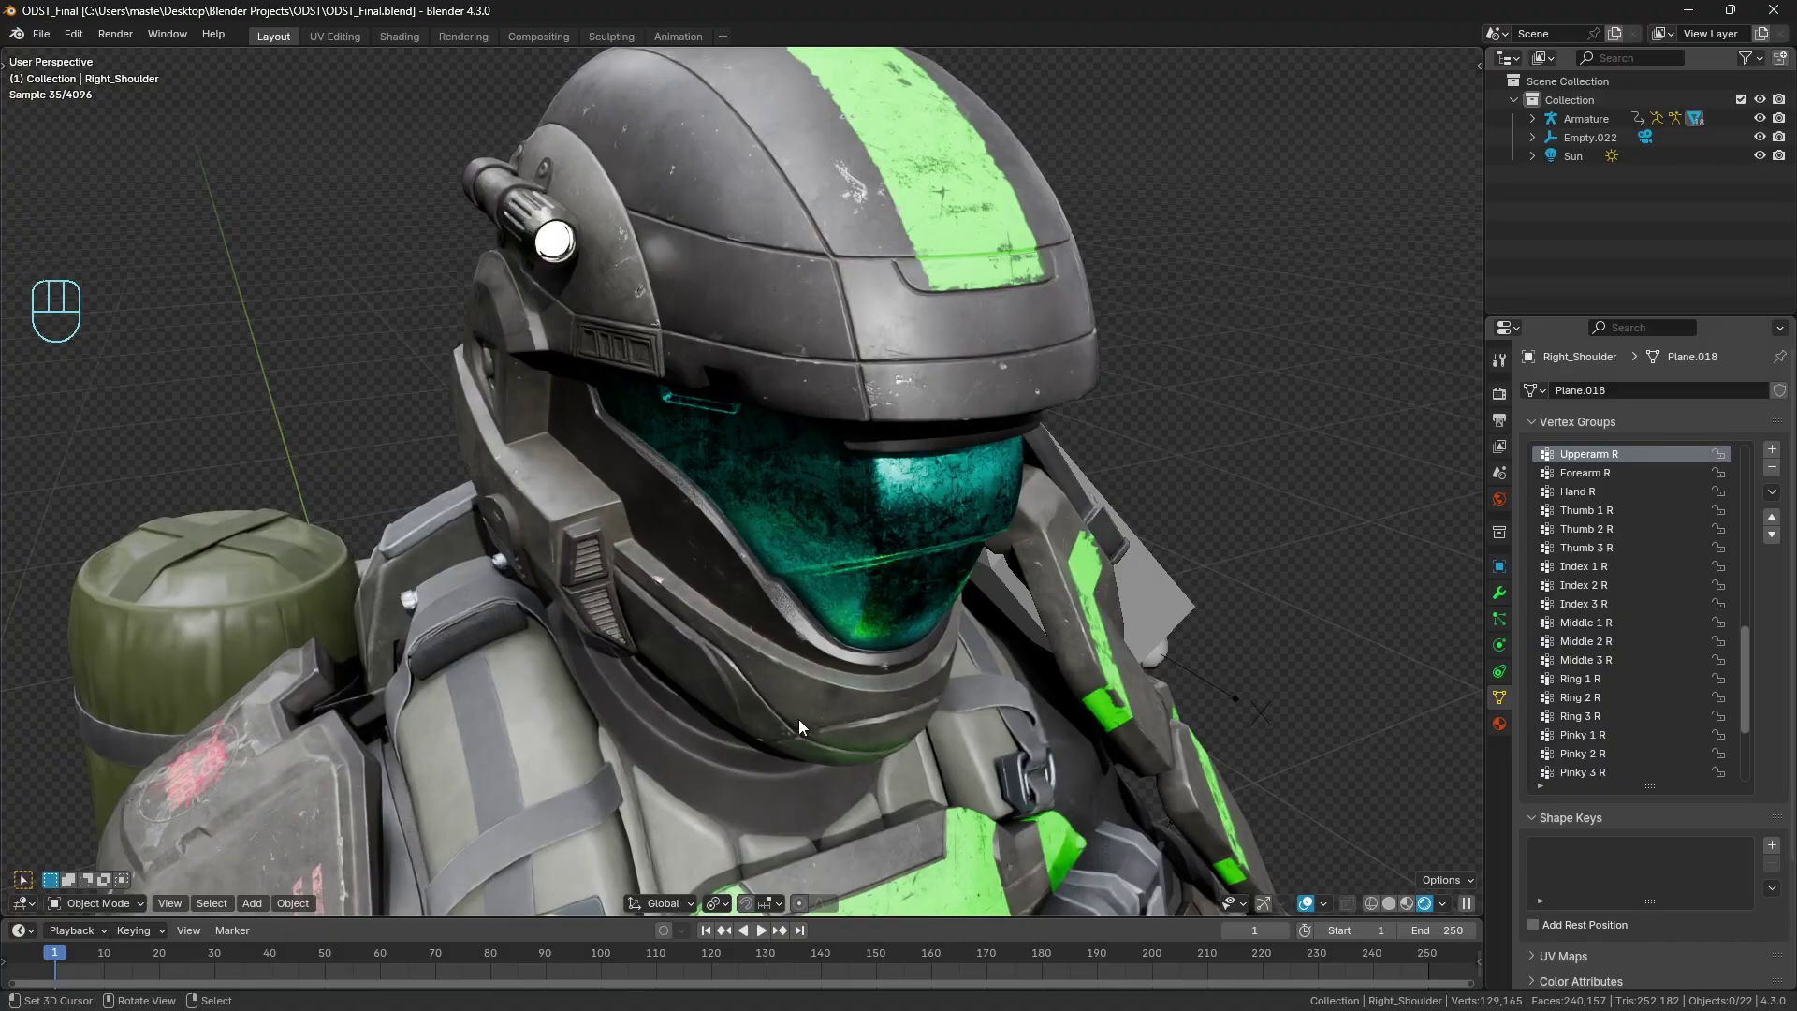
Turn off Bump Map Correction in the surface settings of the soldier's Helmet material.
click(790, 317)
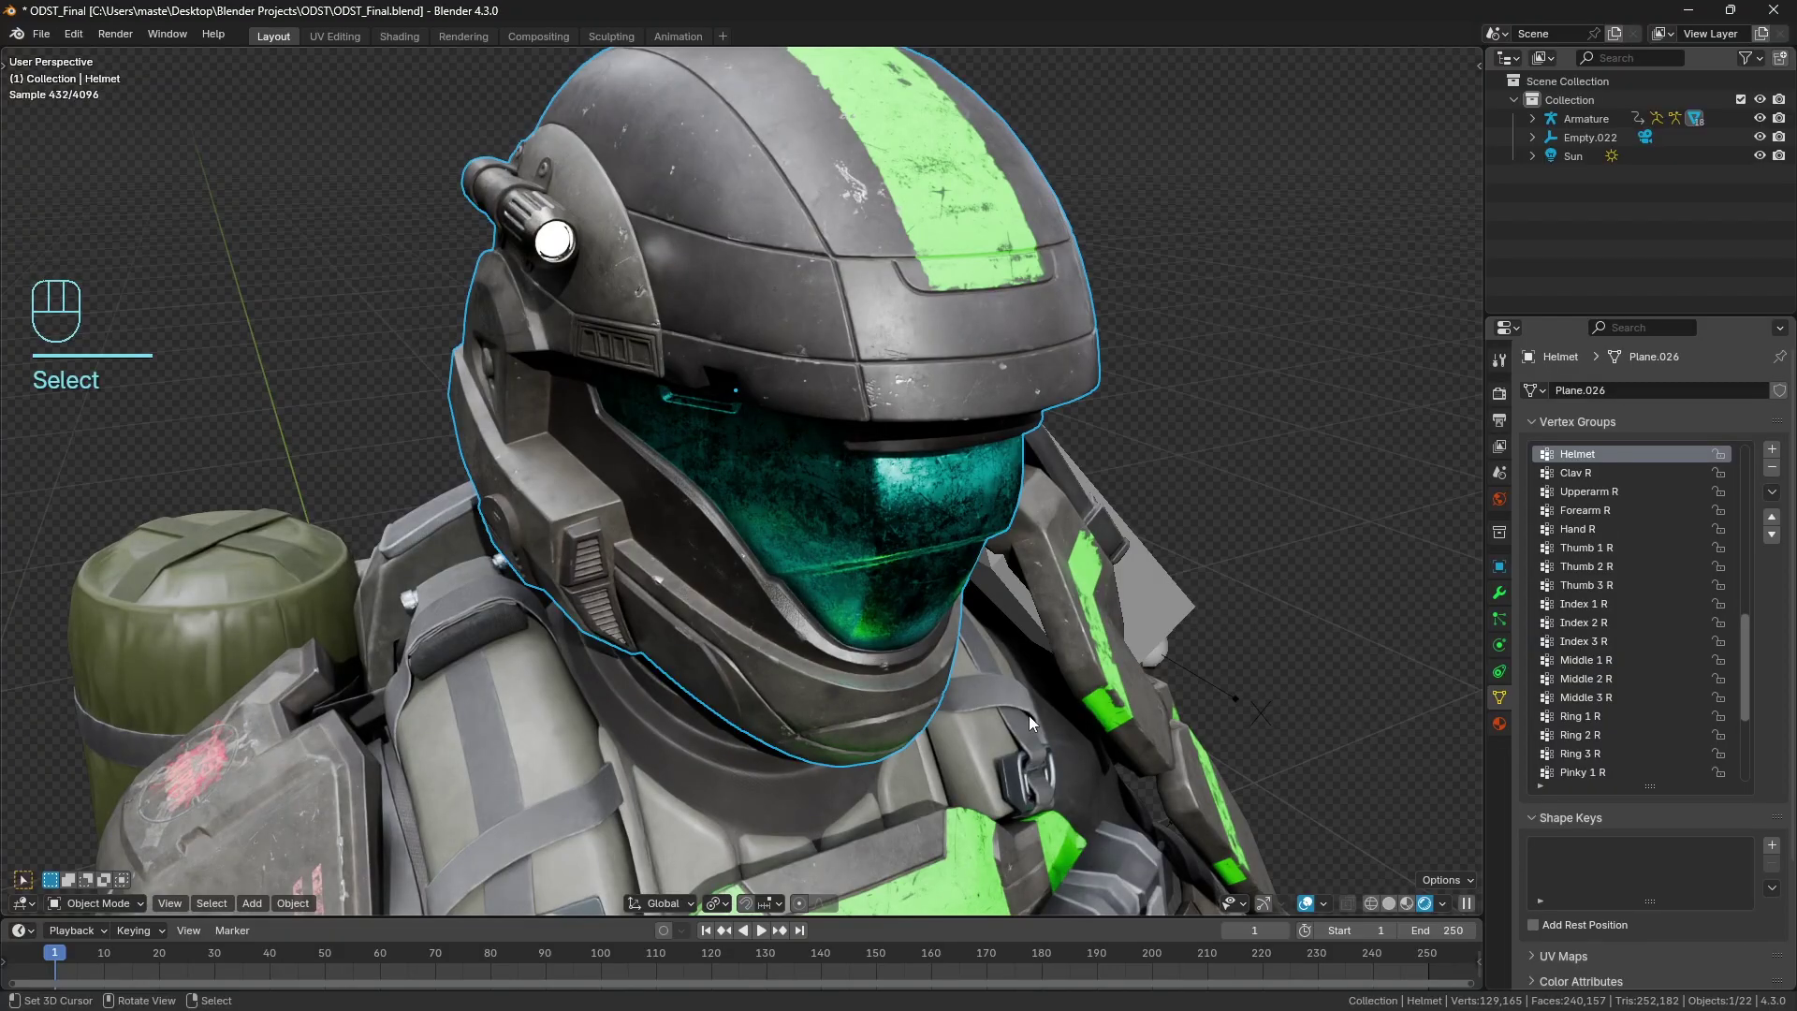
click(1499, 722)
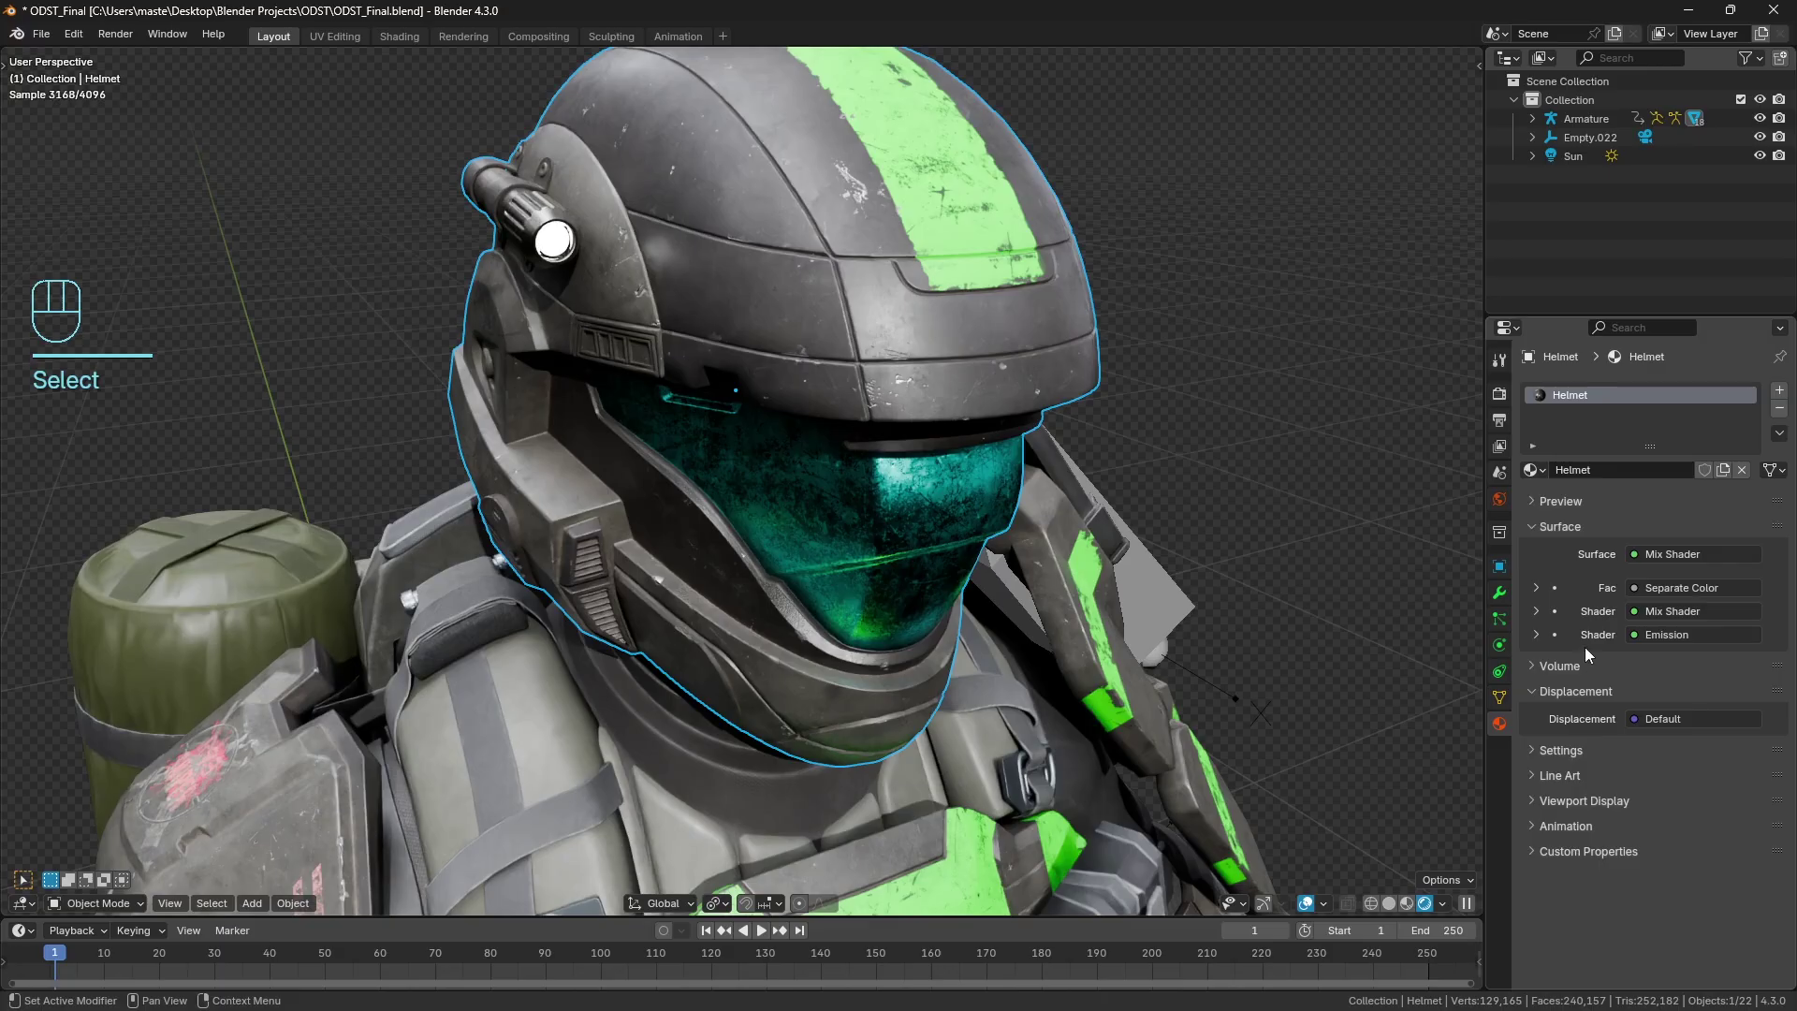
click(1560, 750)
scroll(1582, 711, down, 4)
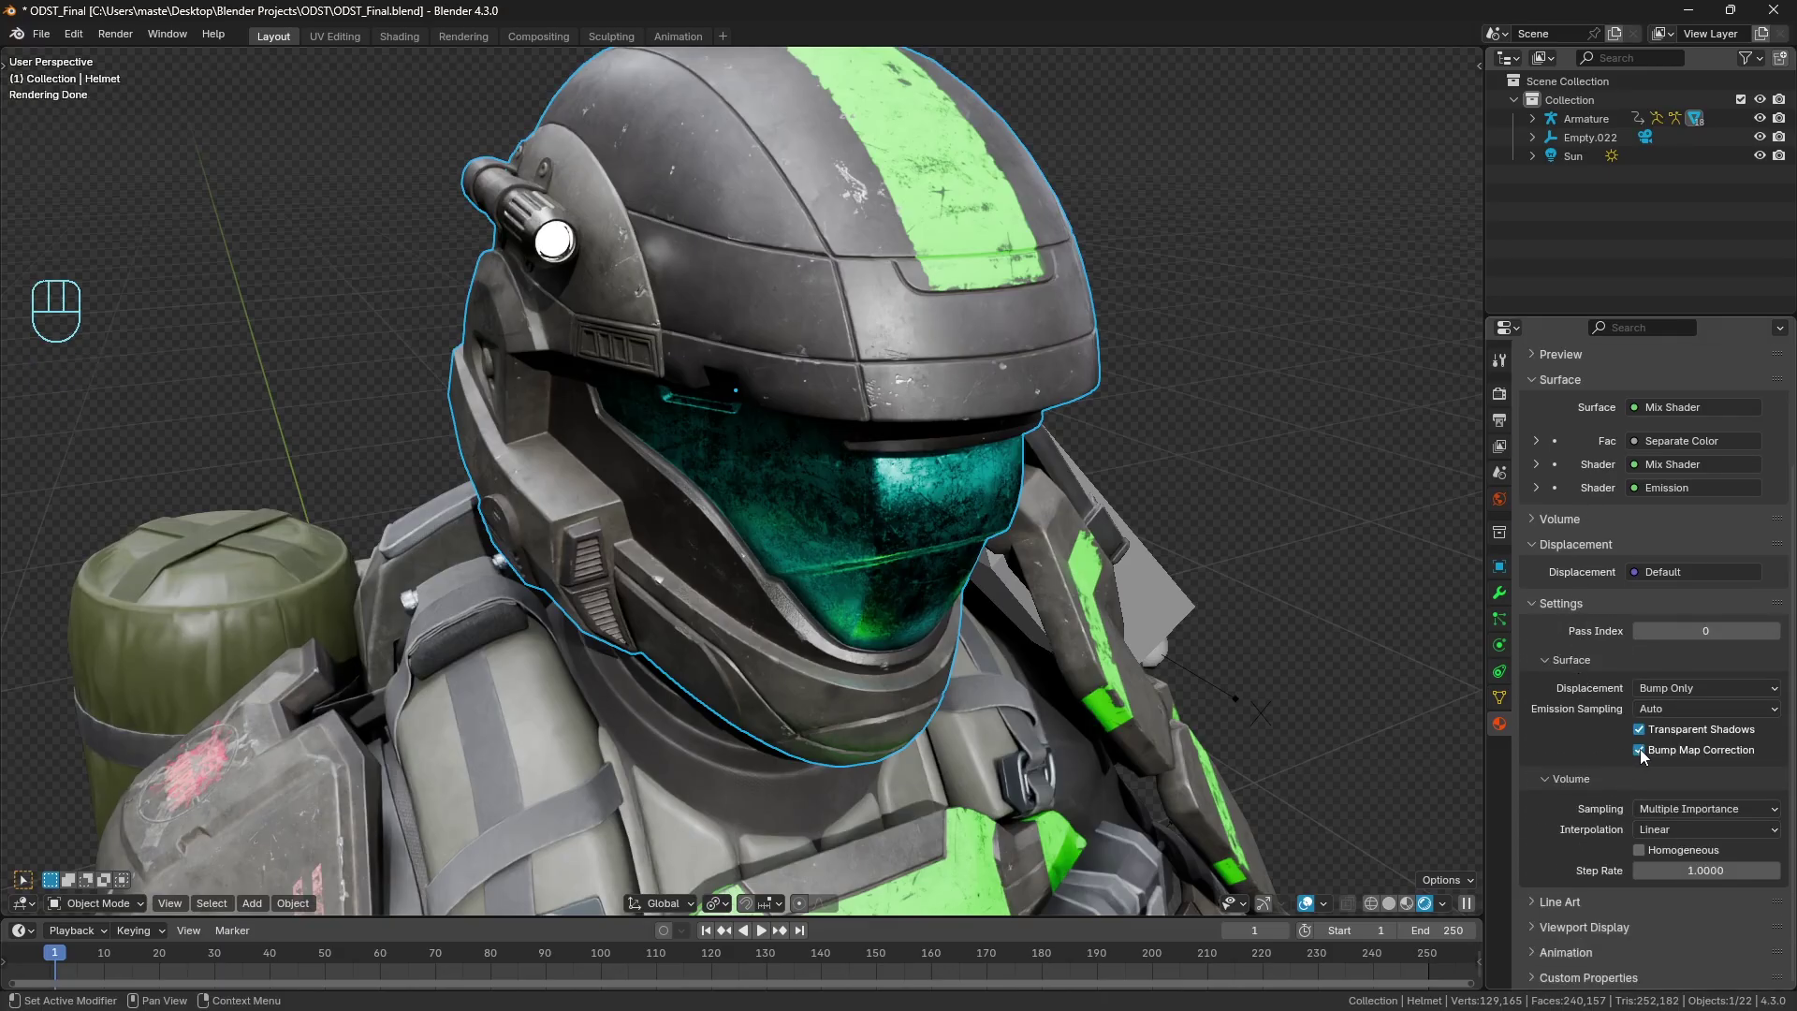
click(1639, 749)
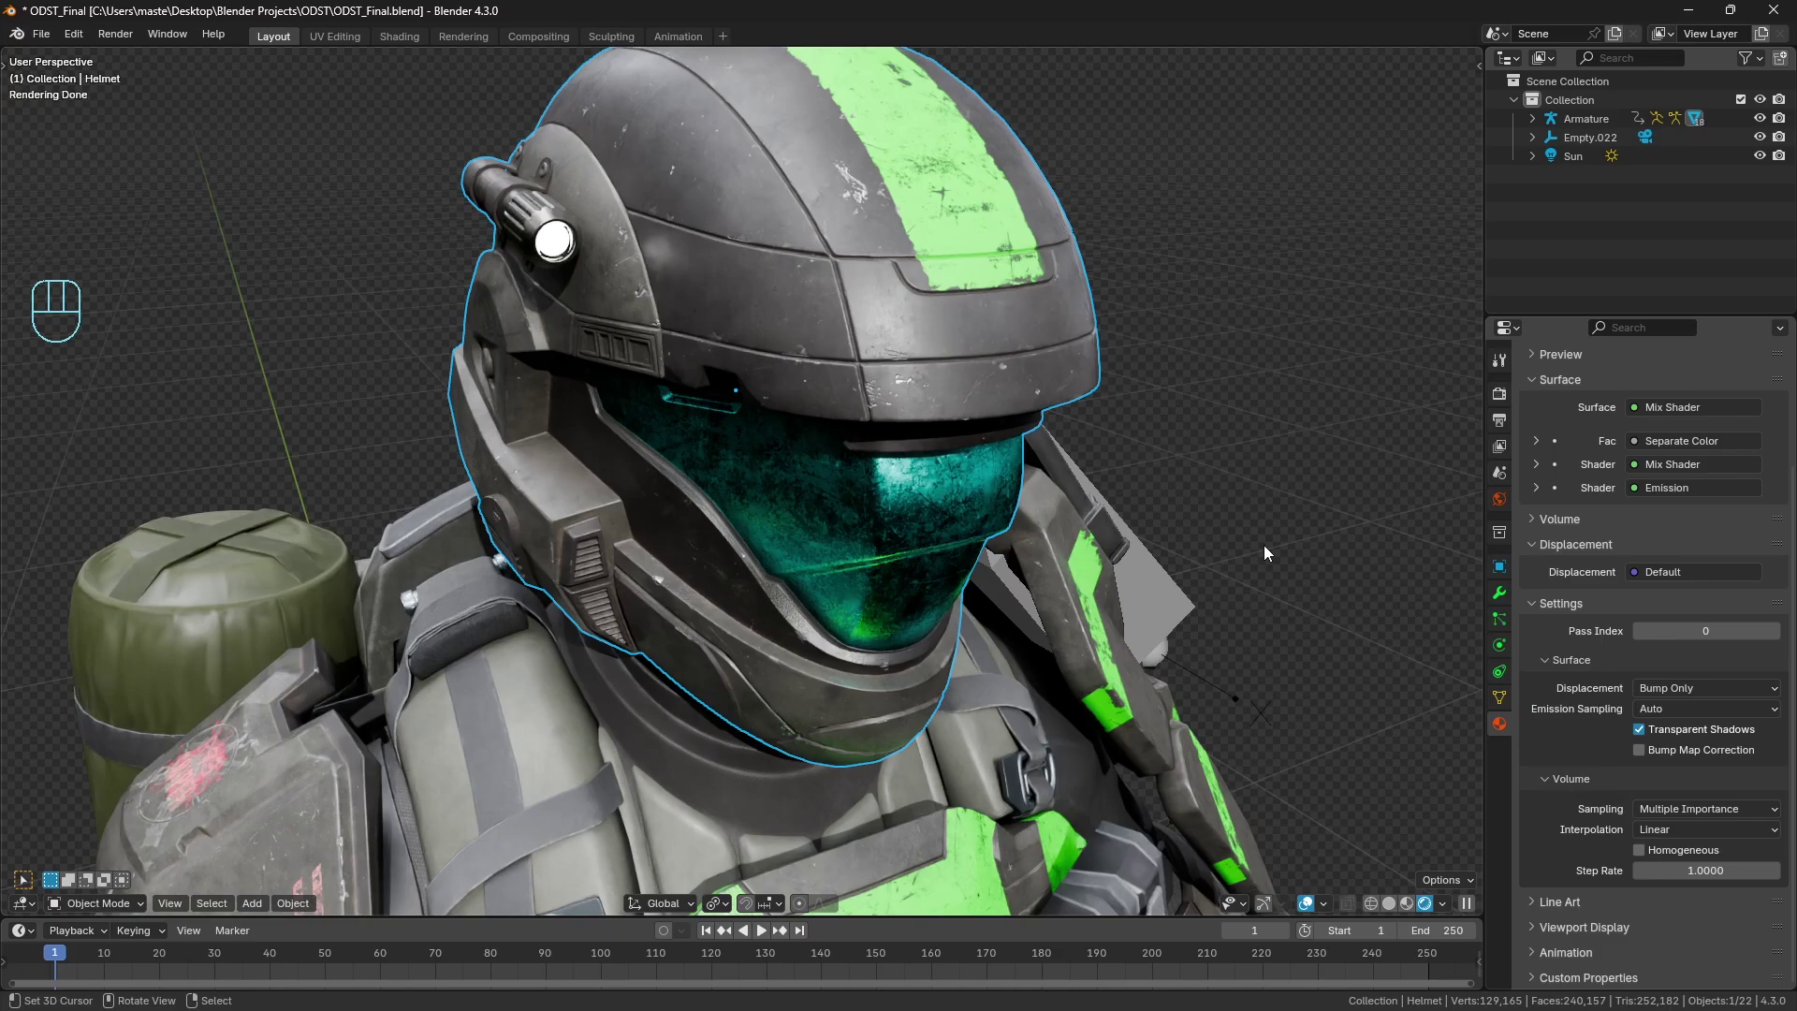
Frame the Helmet object in the view, clear the selection and show it in rendered shading.
key(shift+z)
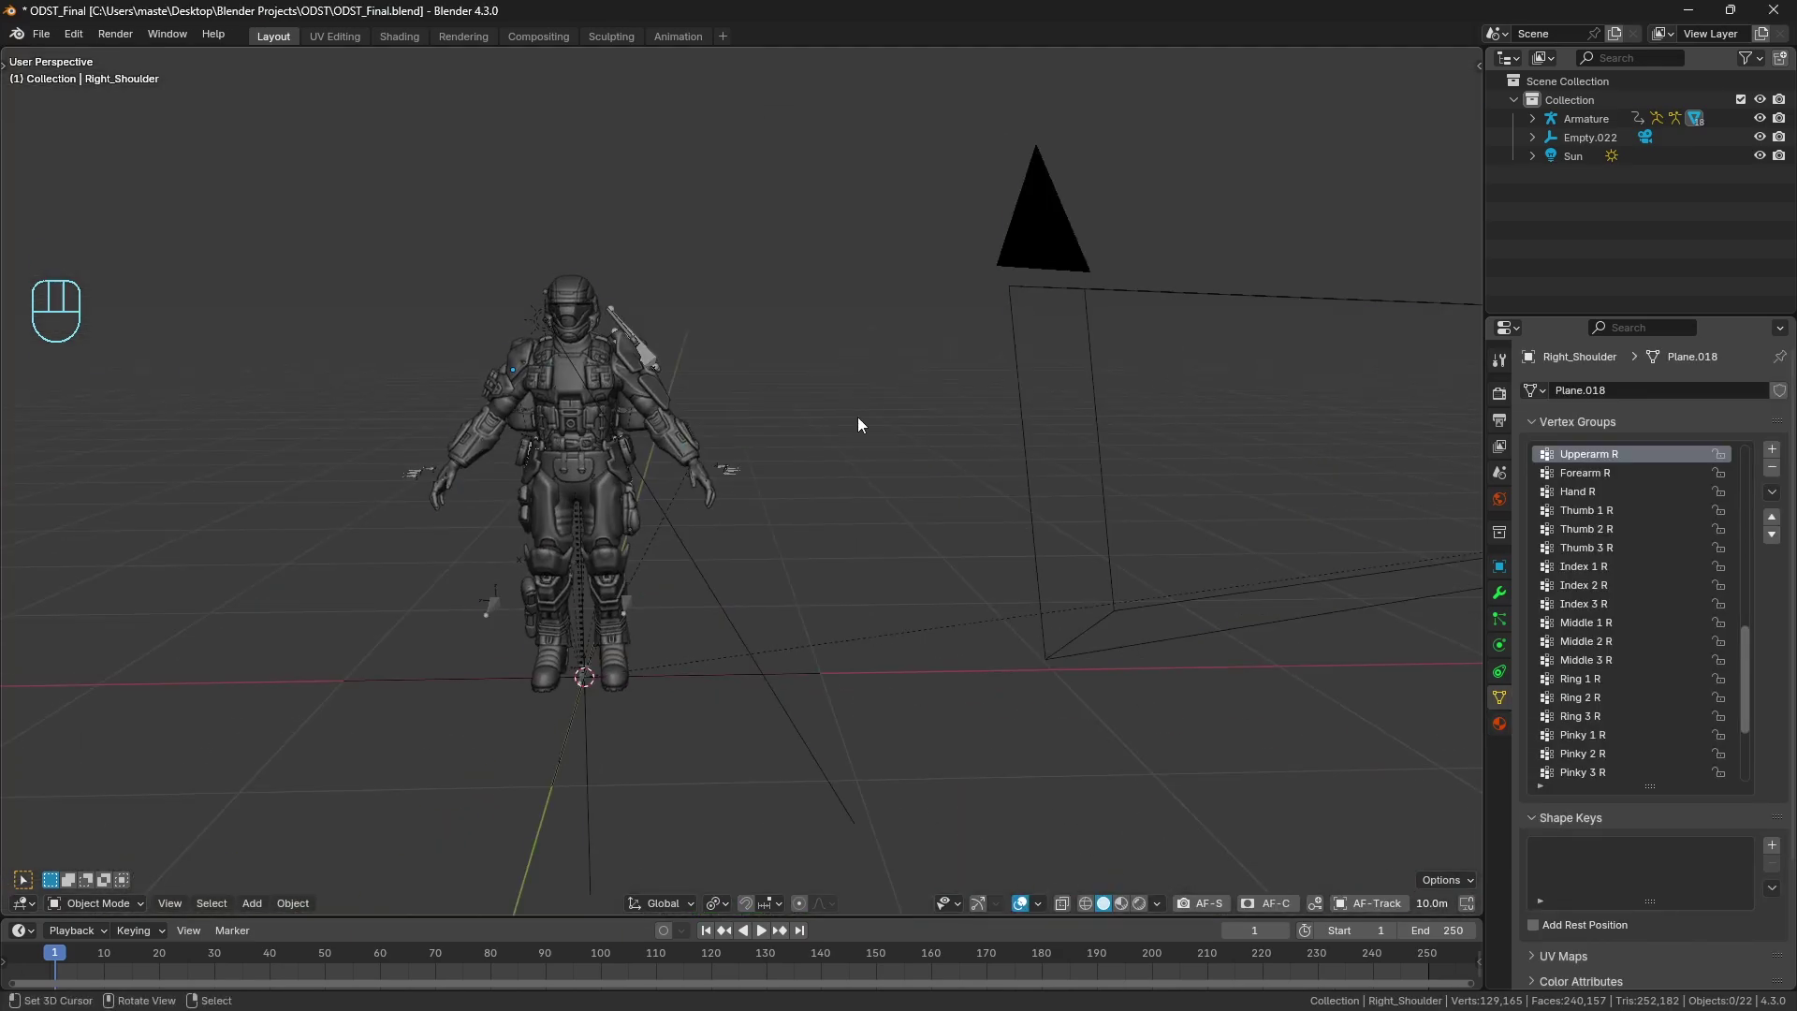
key(a)
key(a)
click(672, 321)
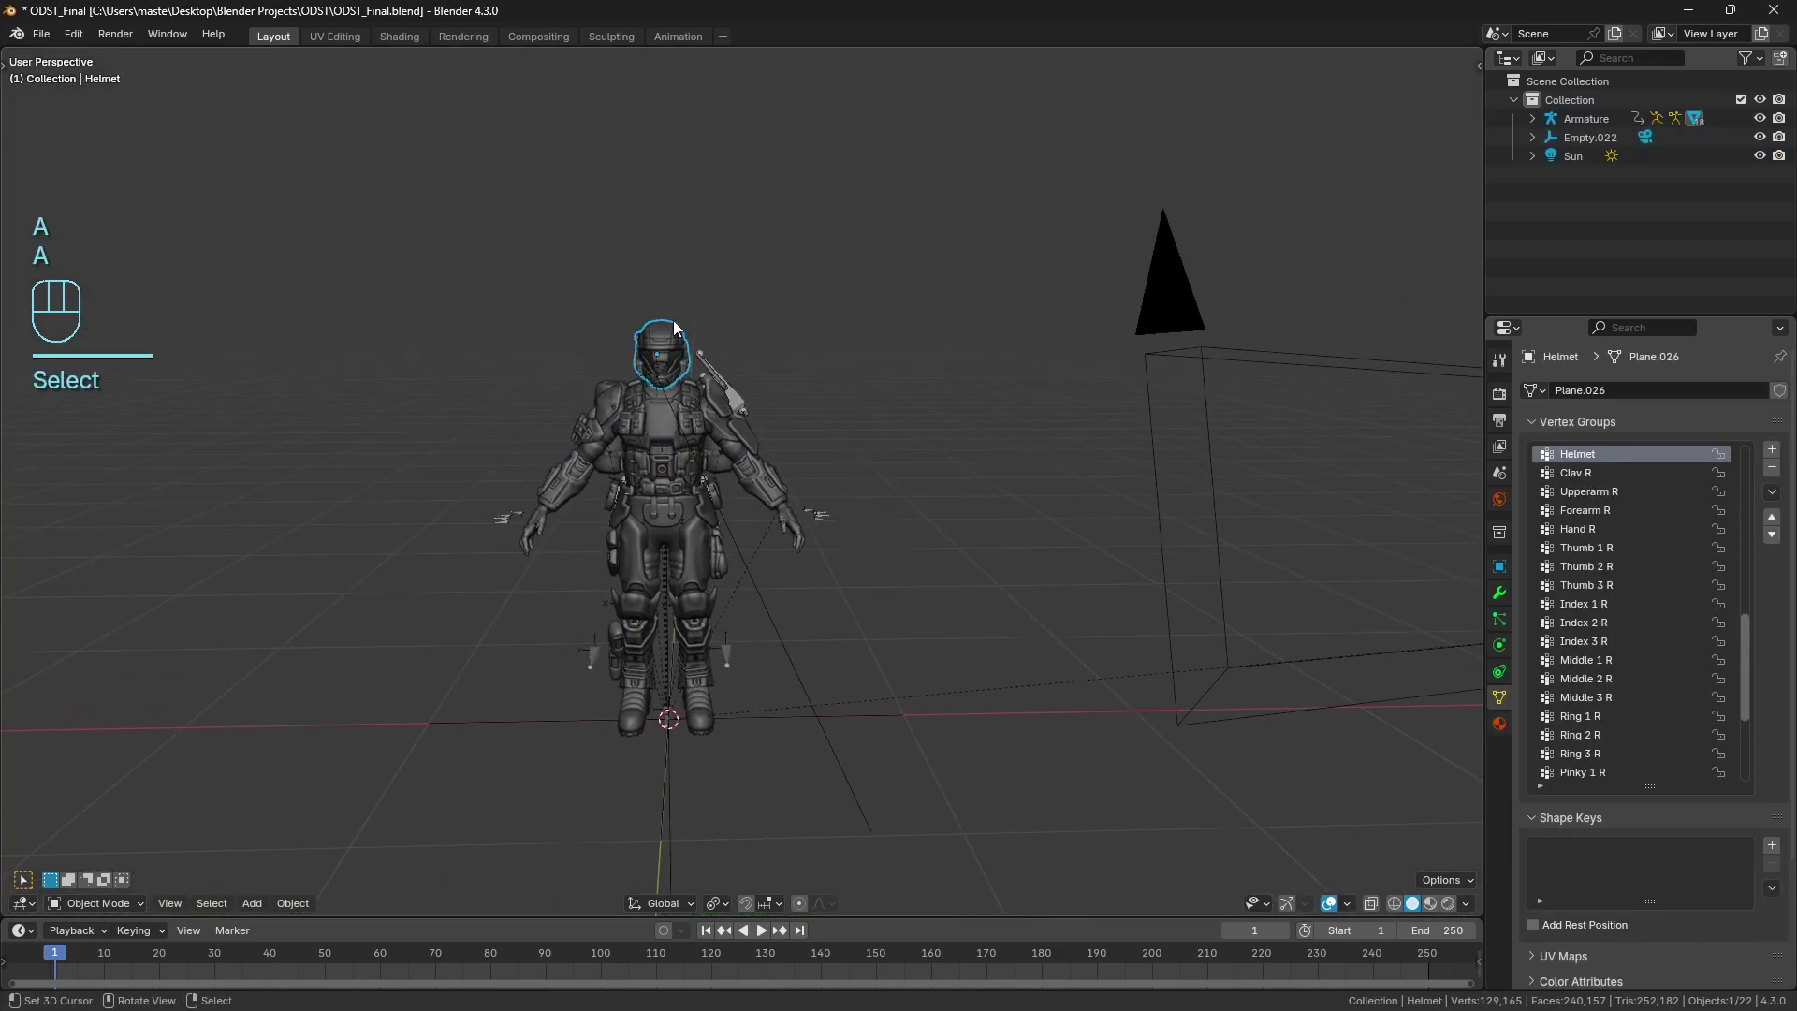
key(KP_Decimal)
key(a)
key(a)
key(shift+z)
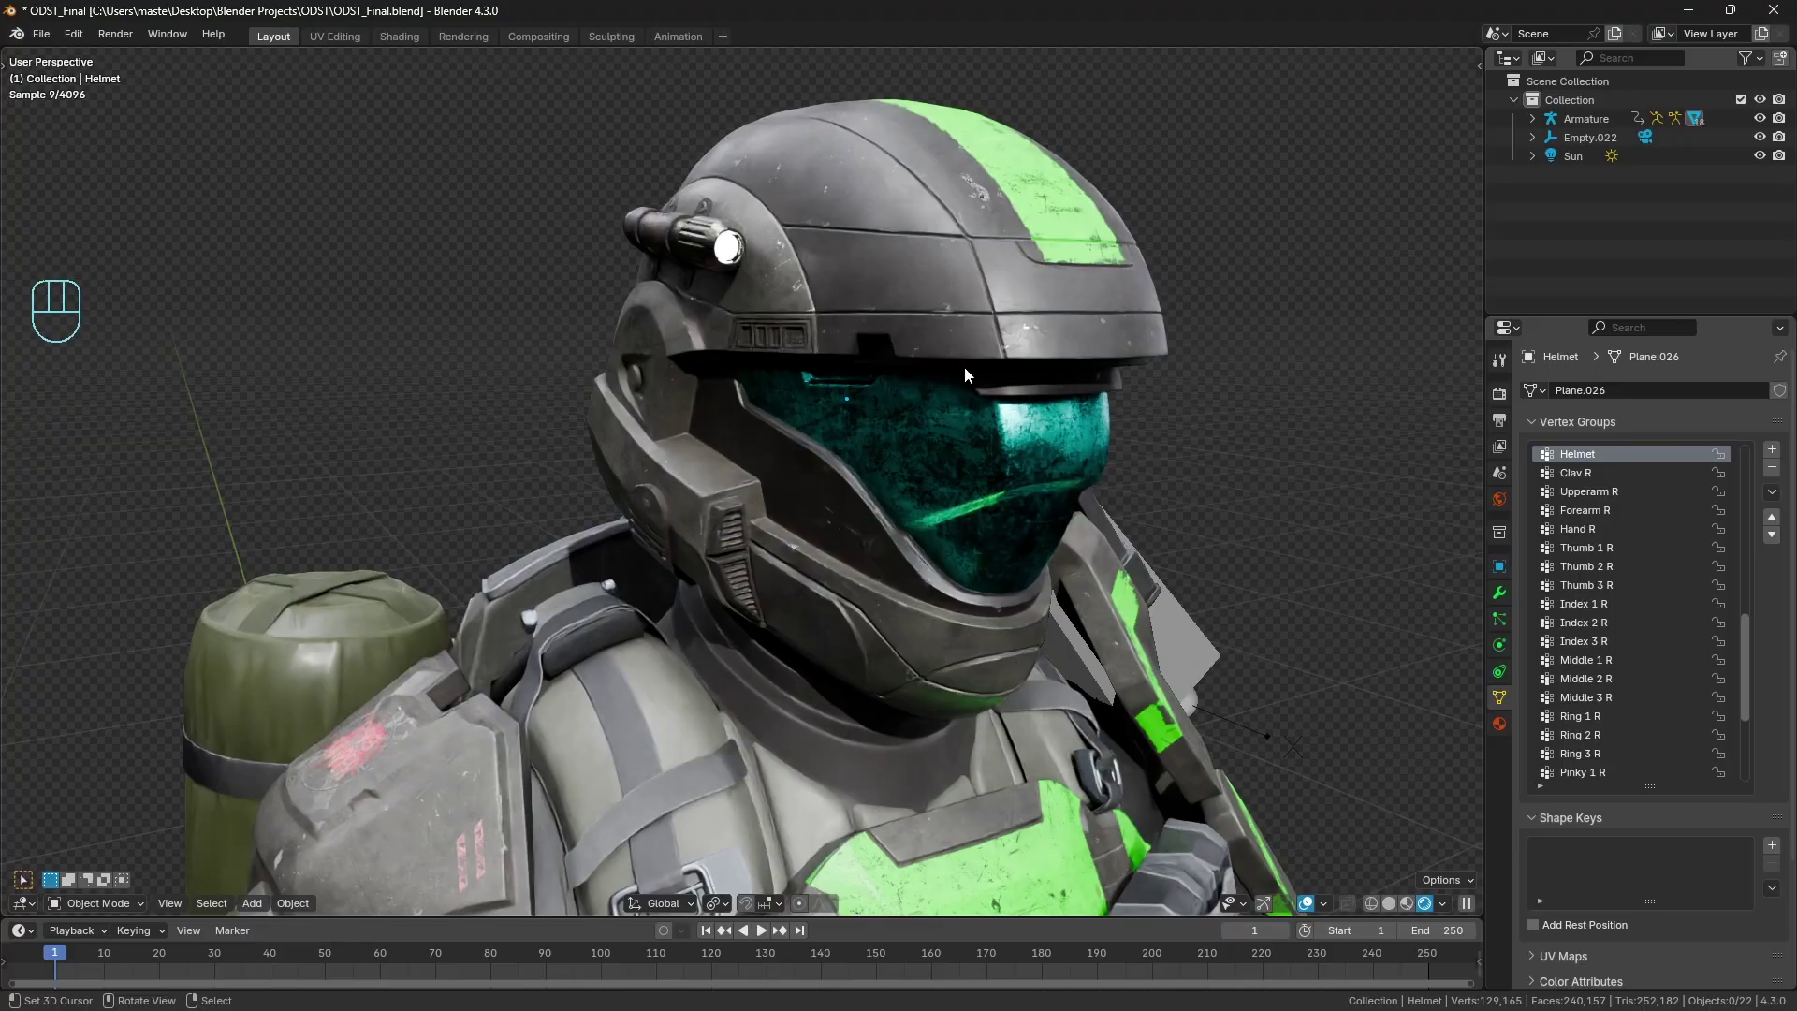
Toggle Bump Map Correction in the Helmet material's settings to compare the shading, leaving it disabled.
click(970, 320)
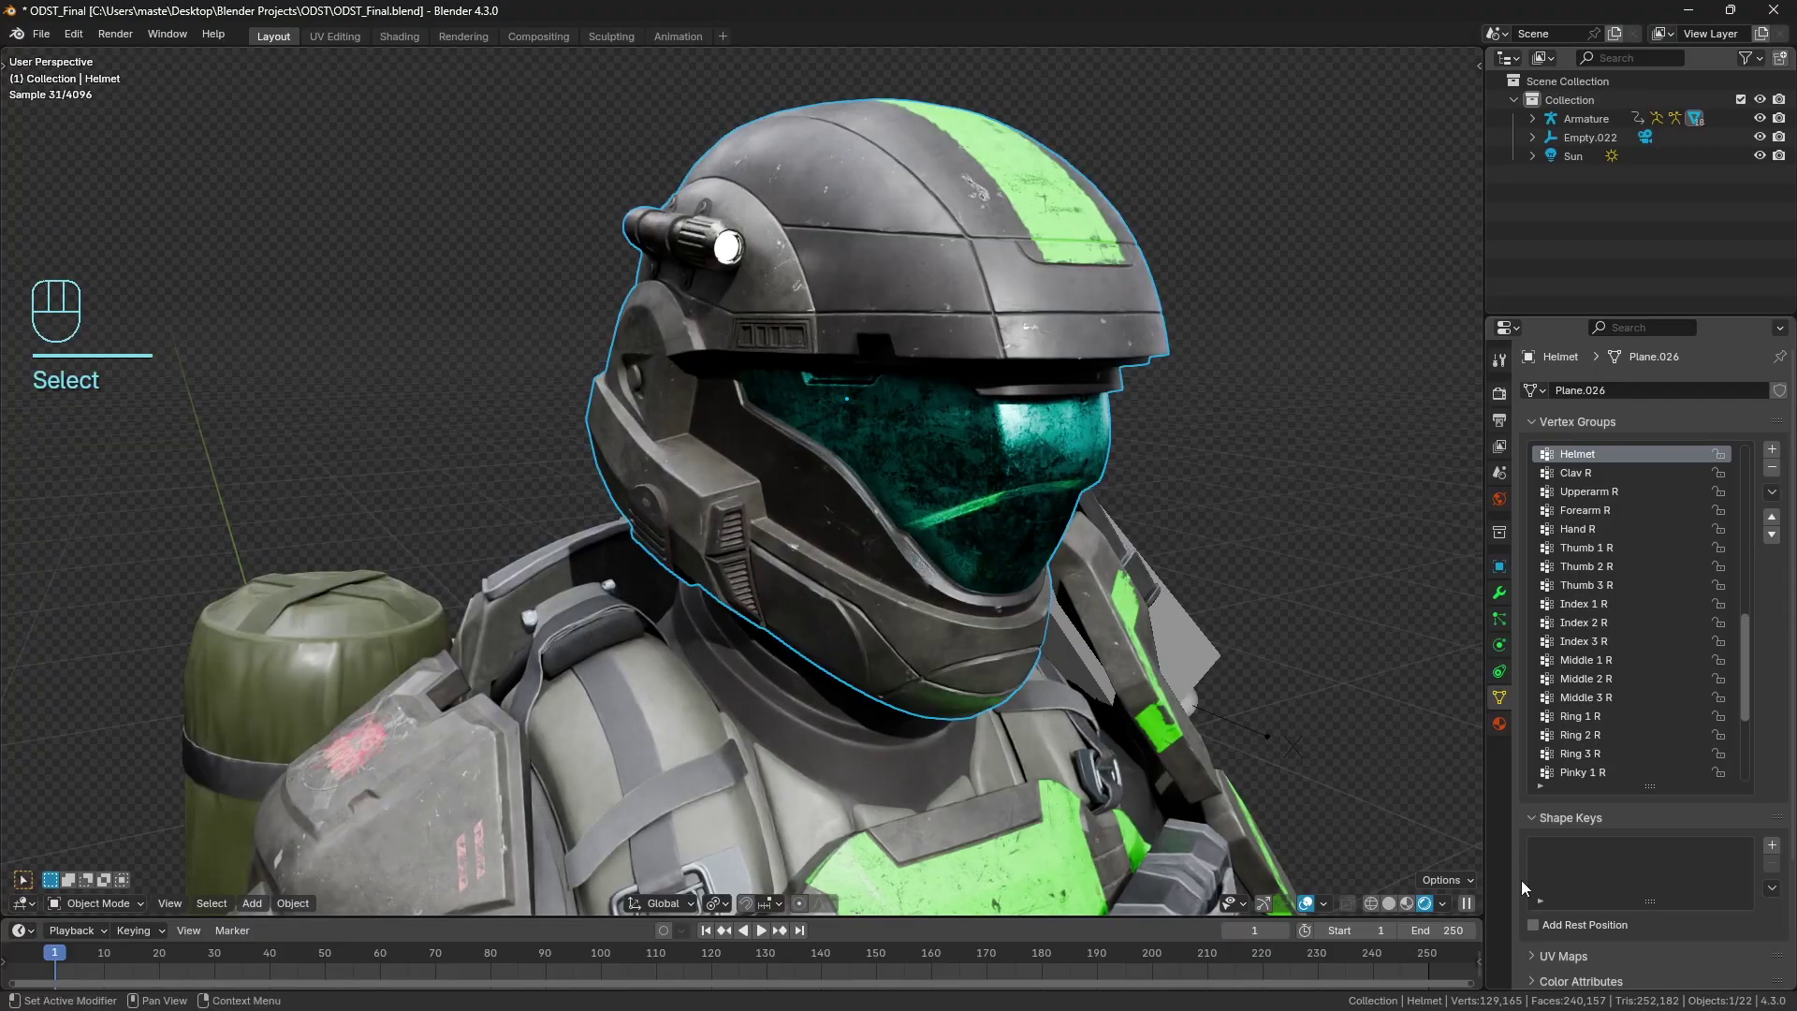
click(1499, 723)
click(1570, 665)
click(1572, 667)
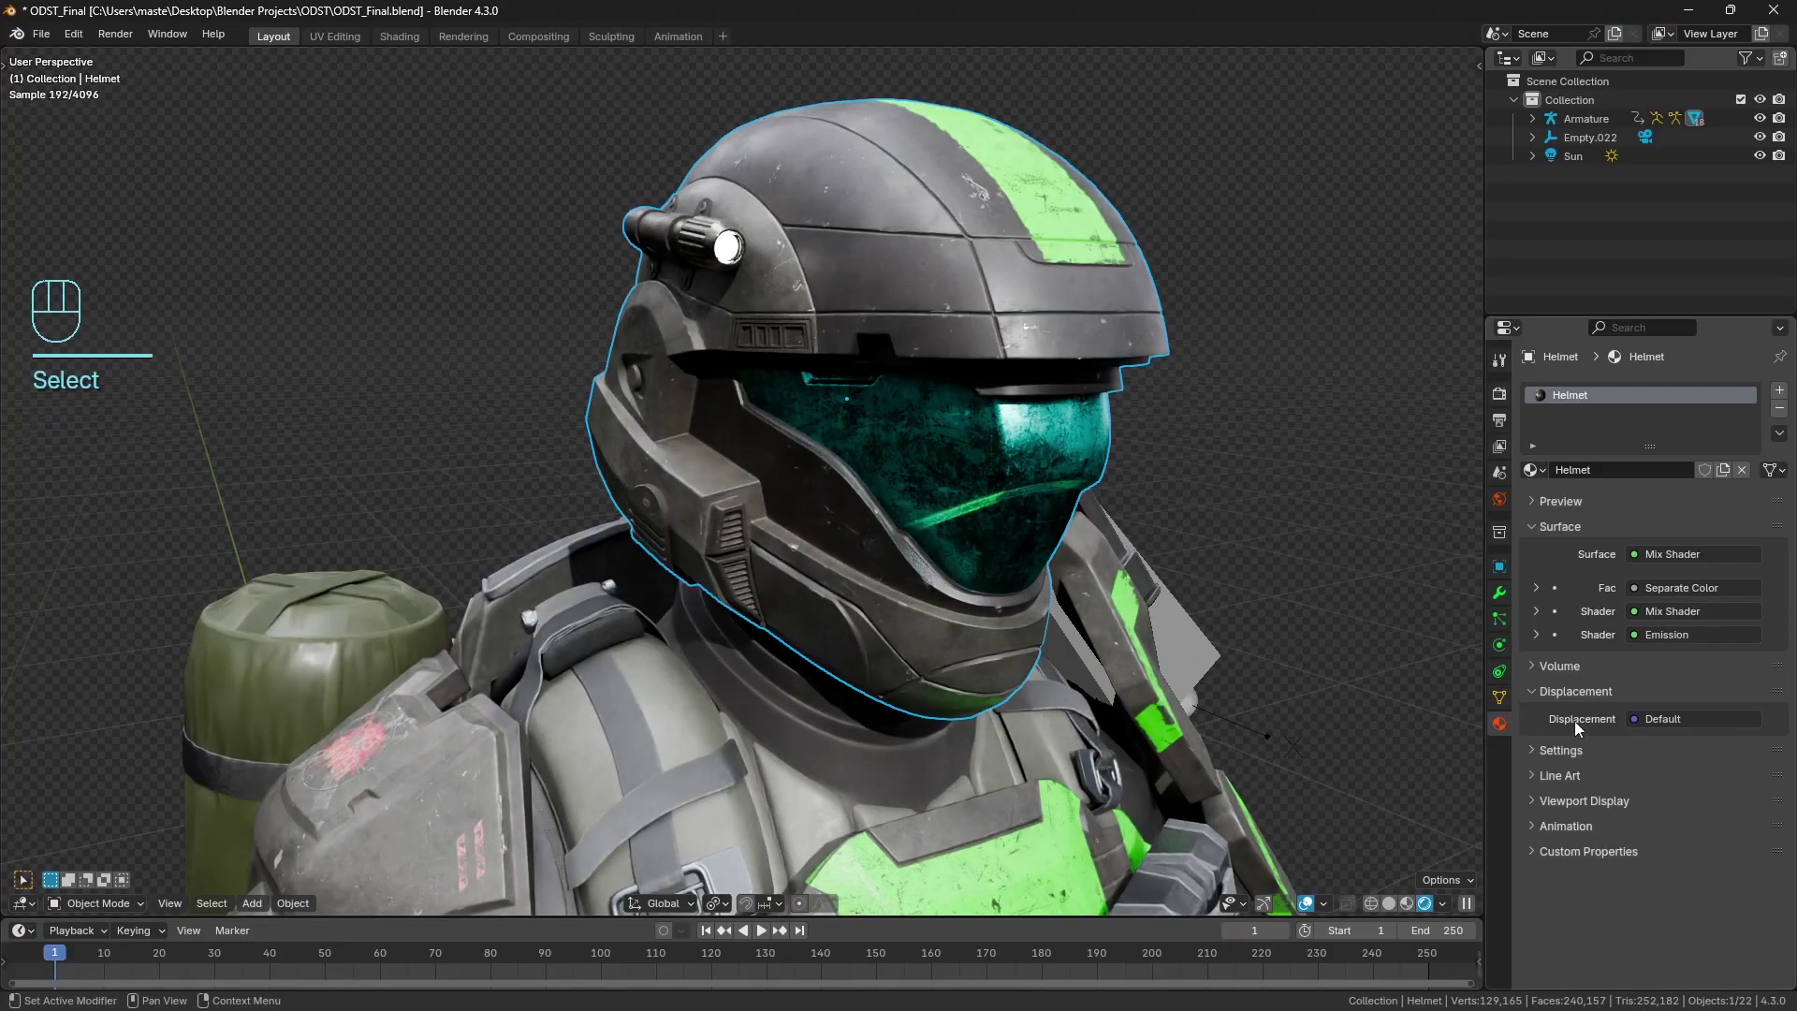
click(1572, 750)
scroll(1598, 783, down, 2)
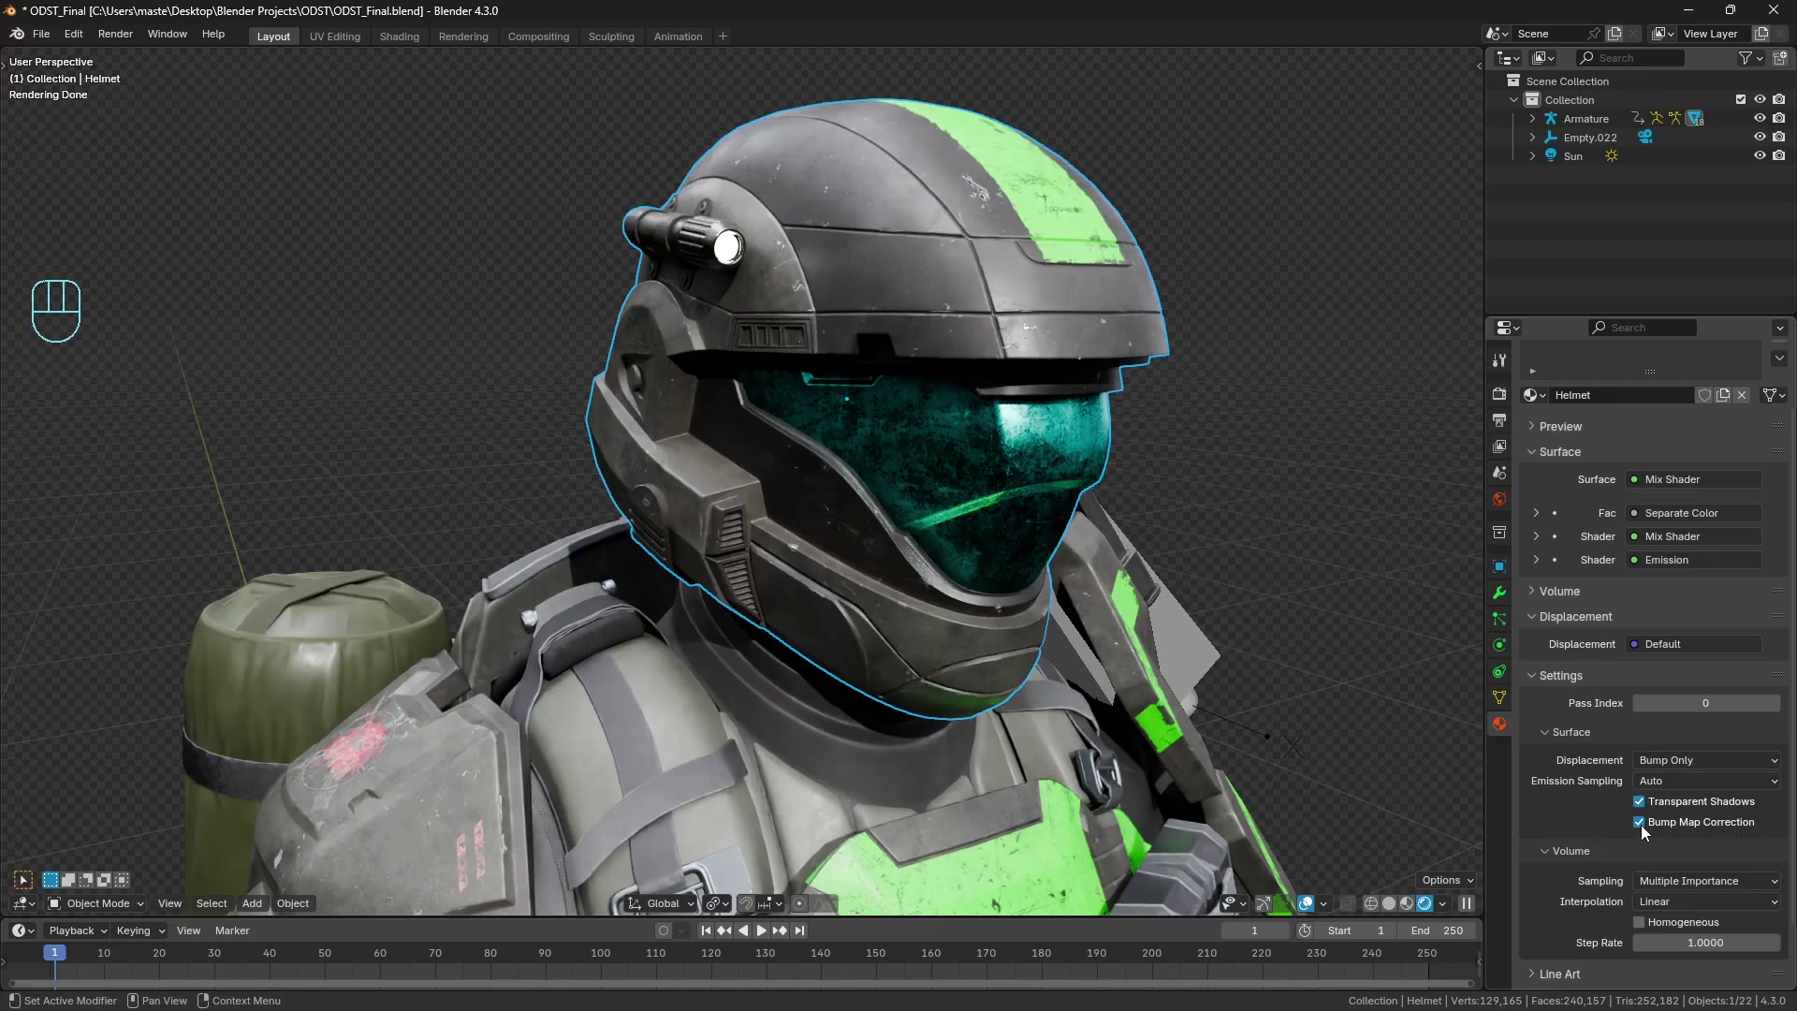
click(1639, 822)
click(1639, 822)
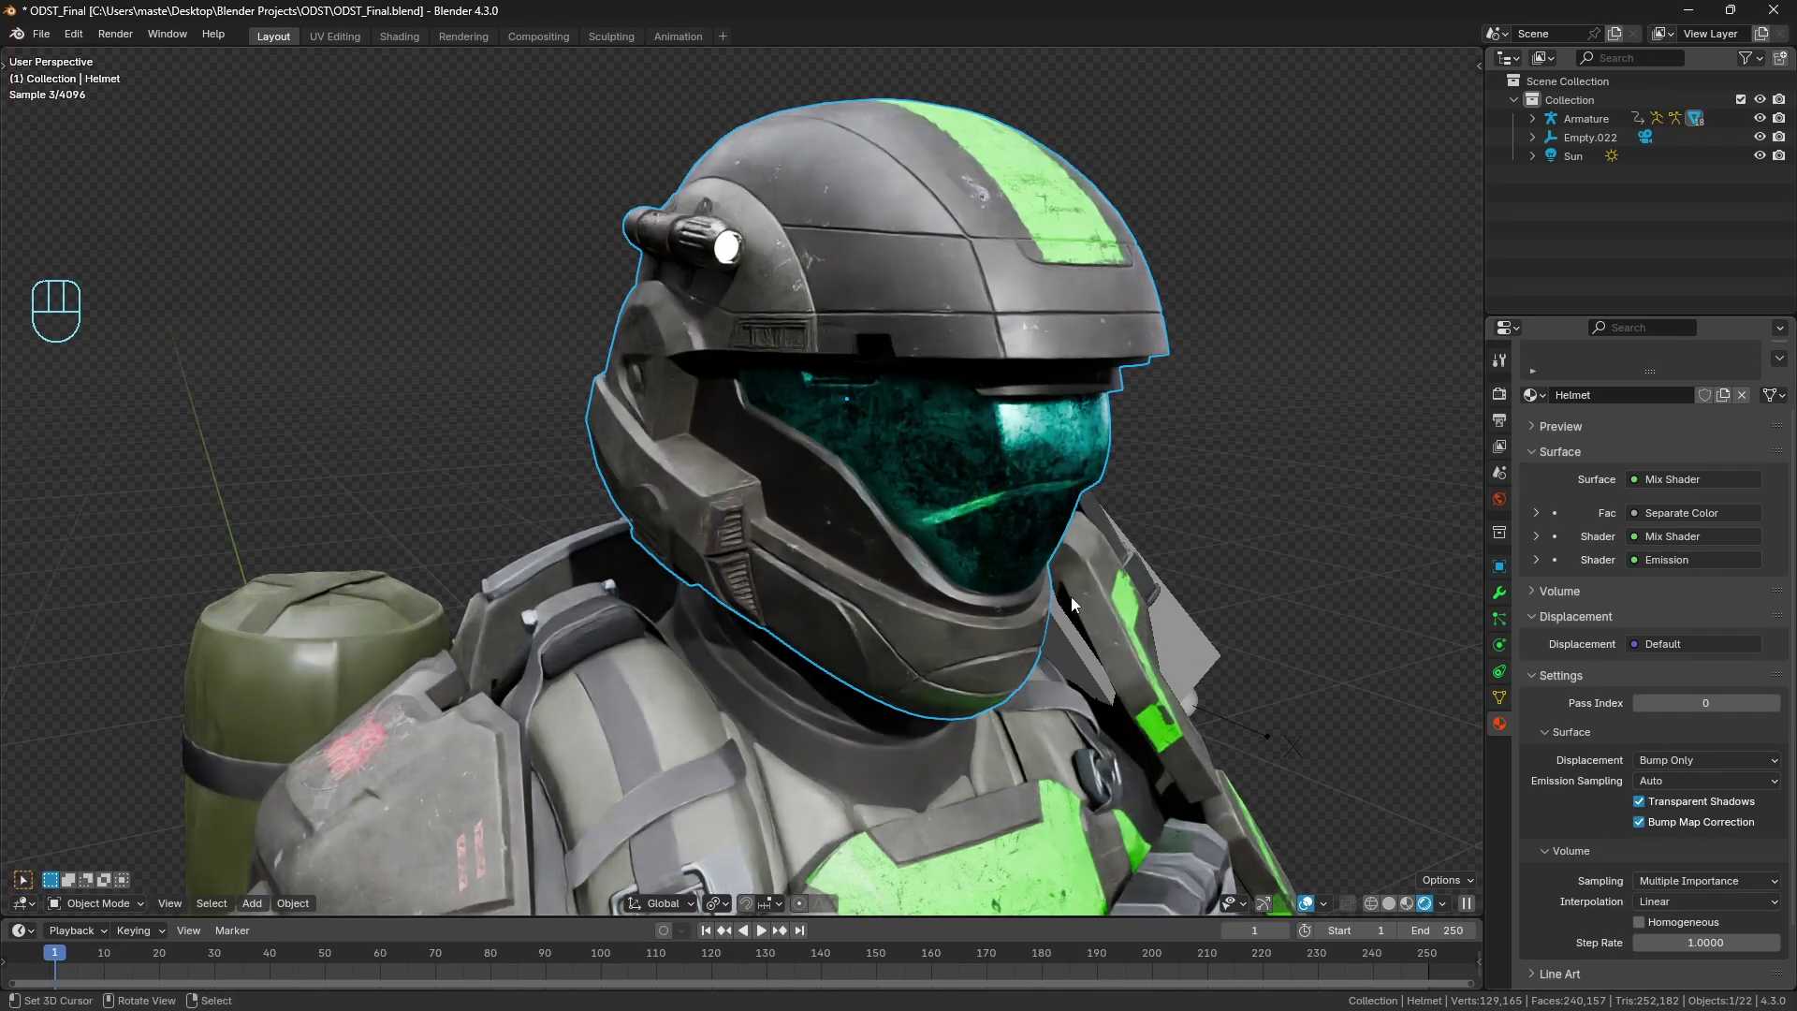
click(1649, 822)
Deselect everything and inspect the rendered helmet from a slightly different angle.
middle_drag(1012, 560, 963, 576)
key(a)
key(a)
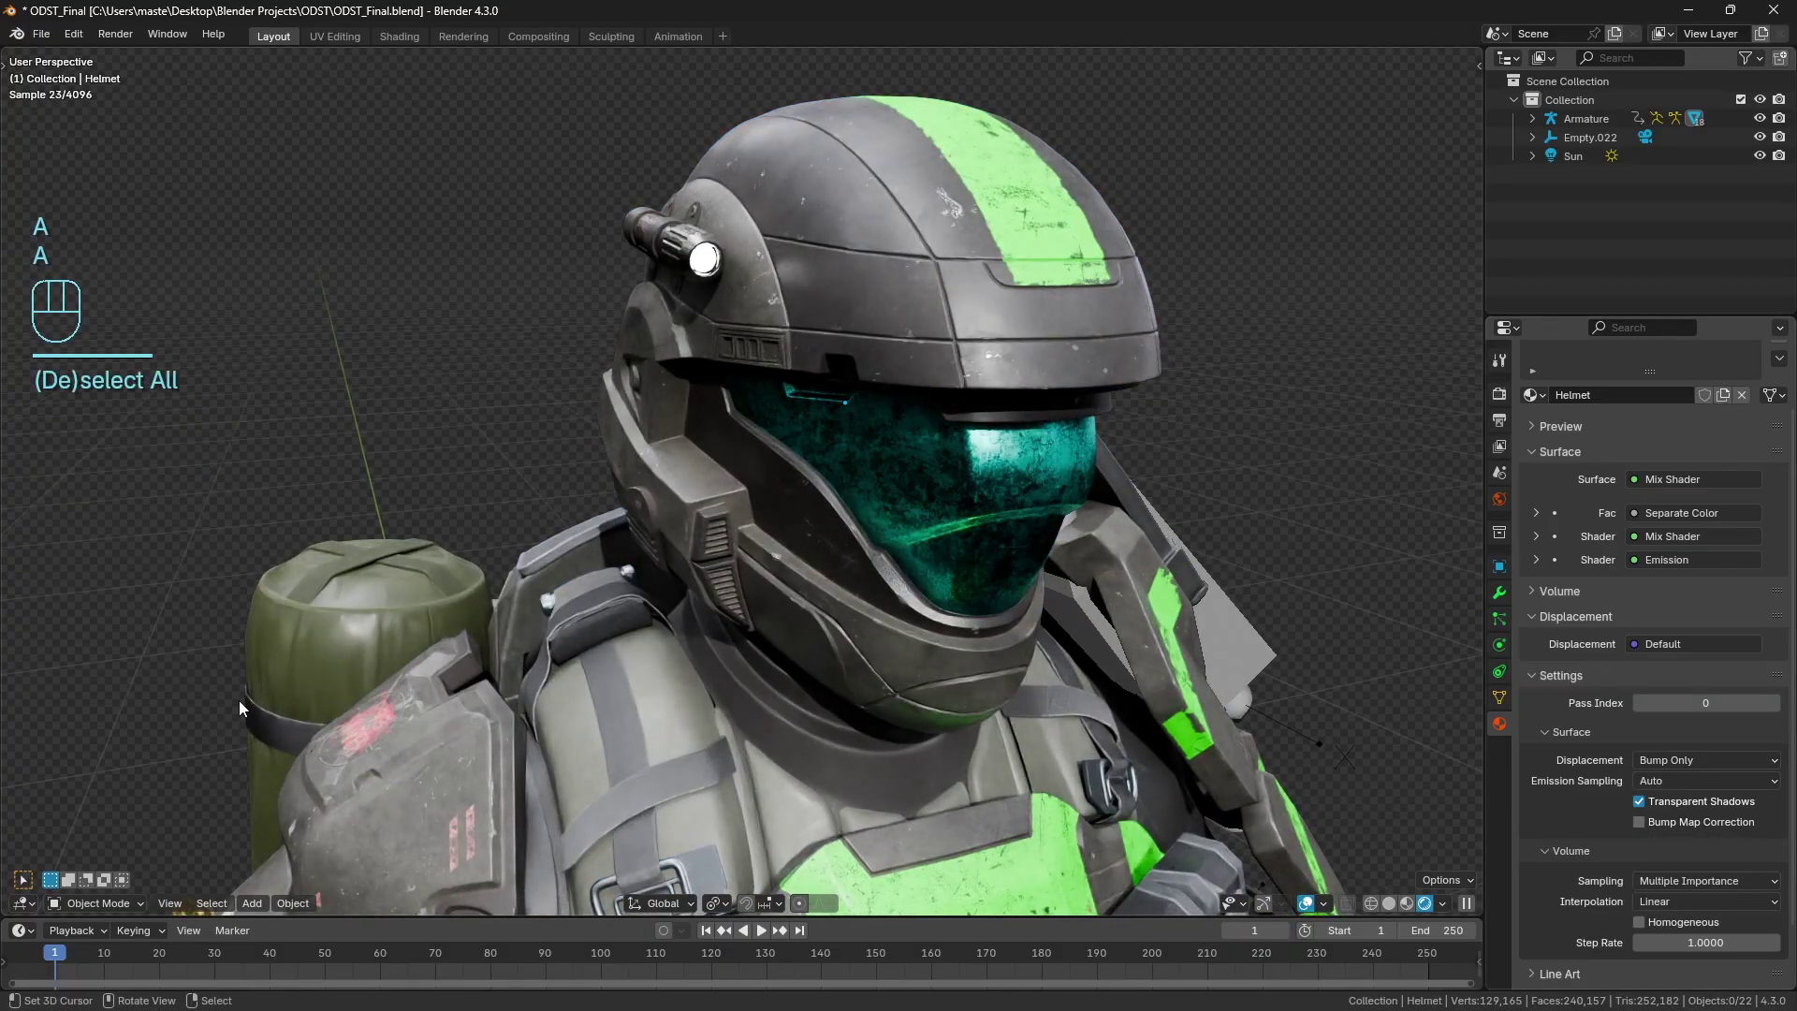
mouse_move(286, 680)
mouse_down()
mouse_move(264, 661)
mouse_move(246, 741)
mouse_move(302, 728)
mouse_move(282, 667)
mouse_up()
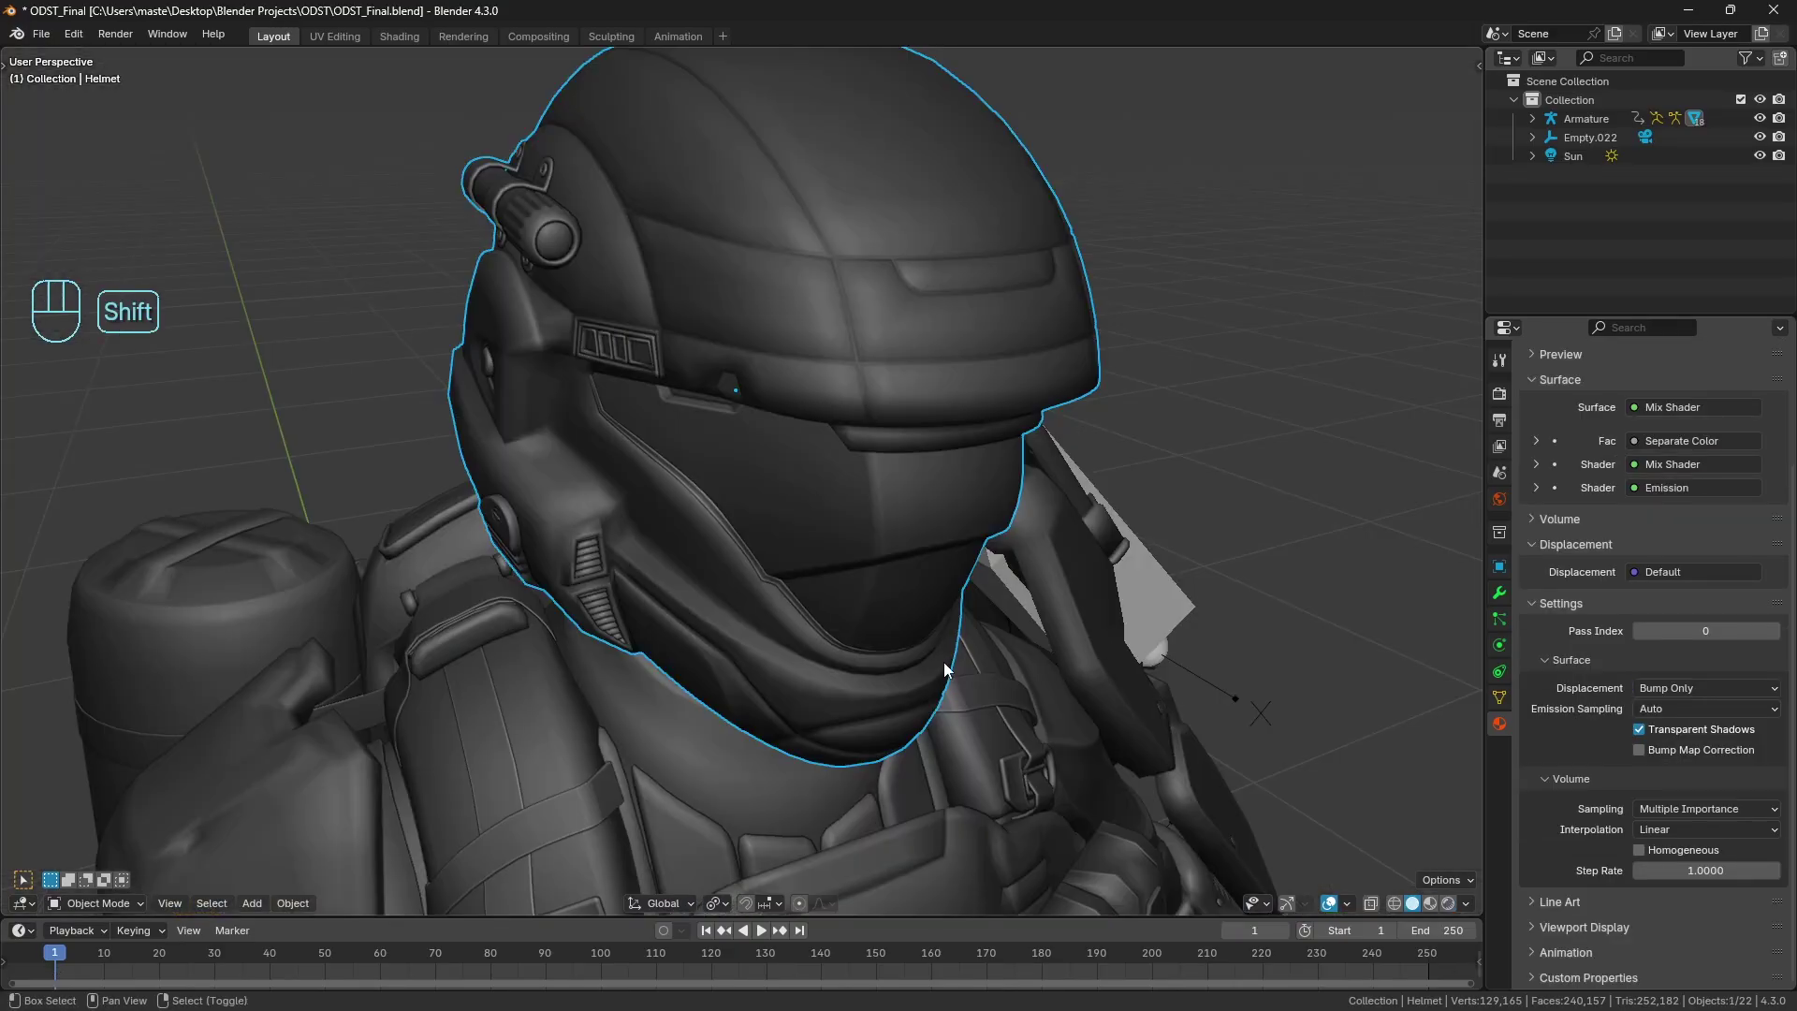
Show the soldier's helmet and shoulders in rendered shading and enable Bump Map Correction for the Helmet material.
key(shift+z)
mouse_move(944, 660)
middle_down()
mouse_move(747, 657)
mouse_move(853, 507)
middle_up()
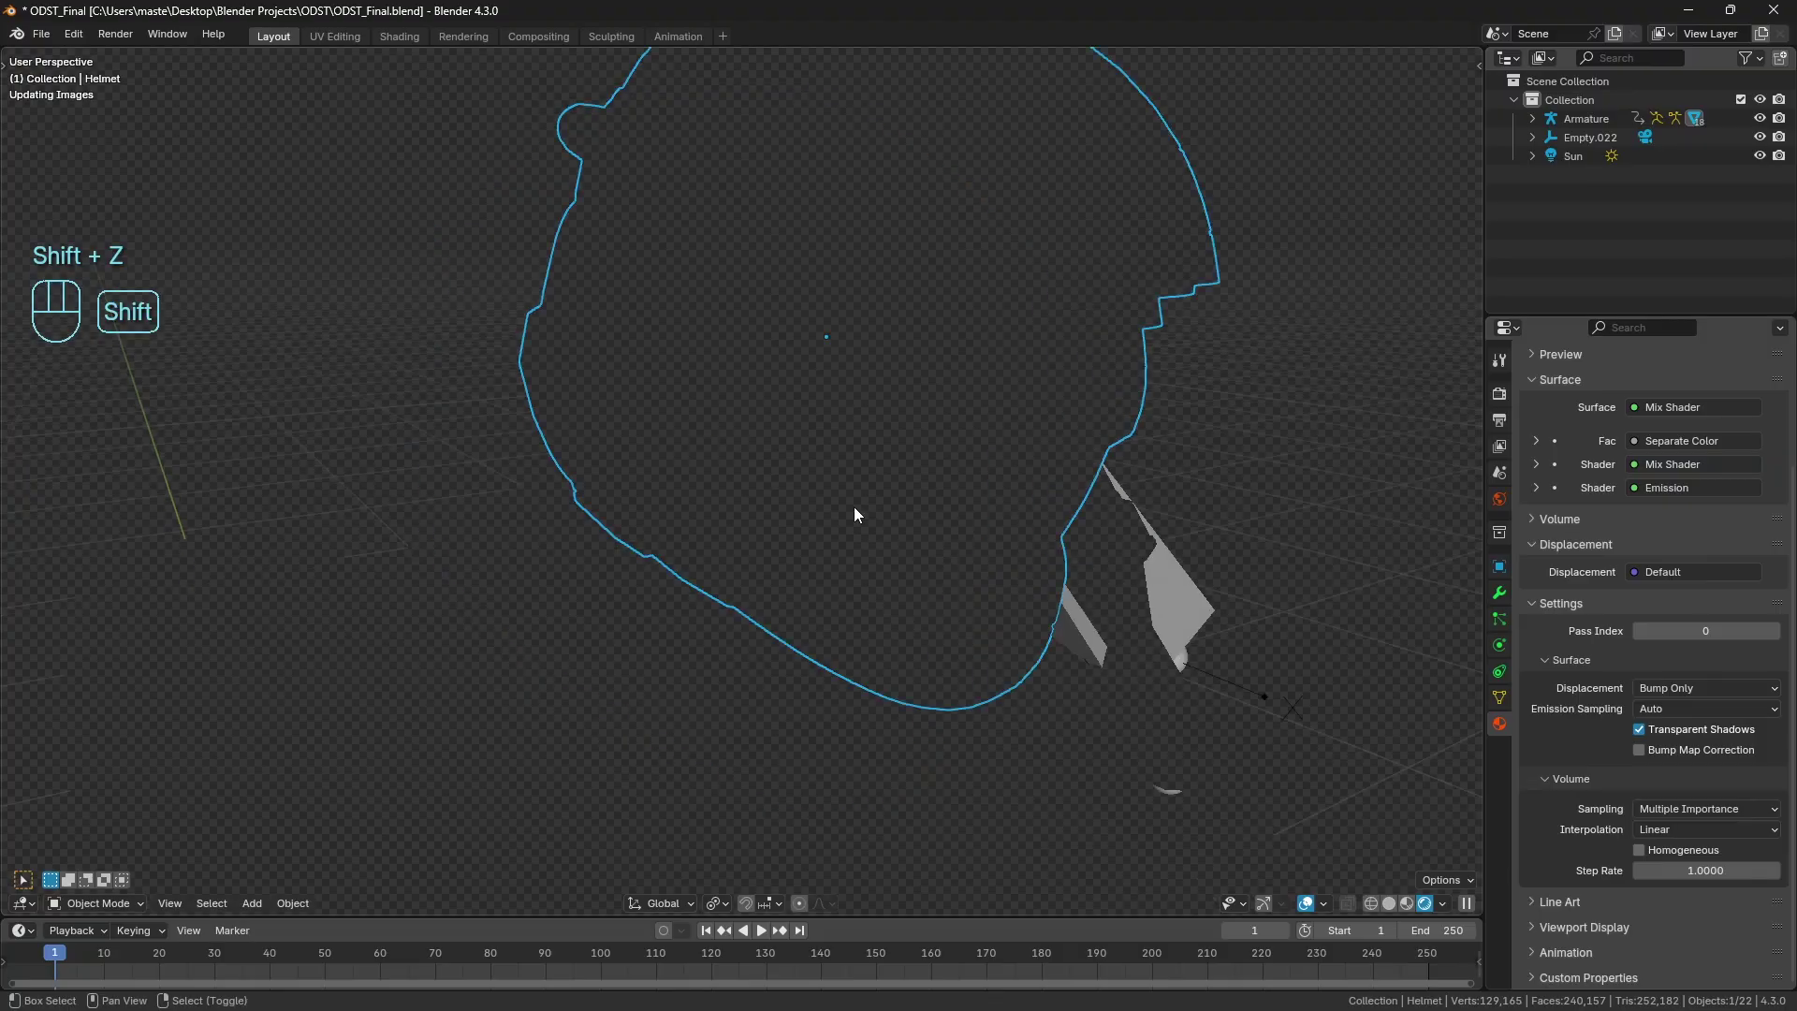
scroll(854, 508, down, 2)
shift+middle_drag(779, 640, 825, 626)
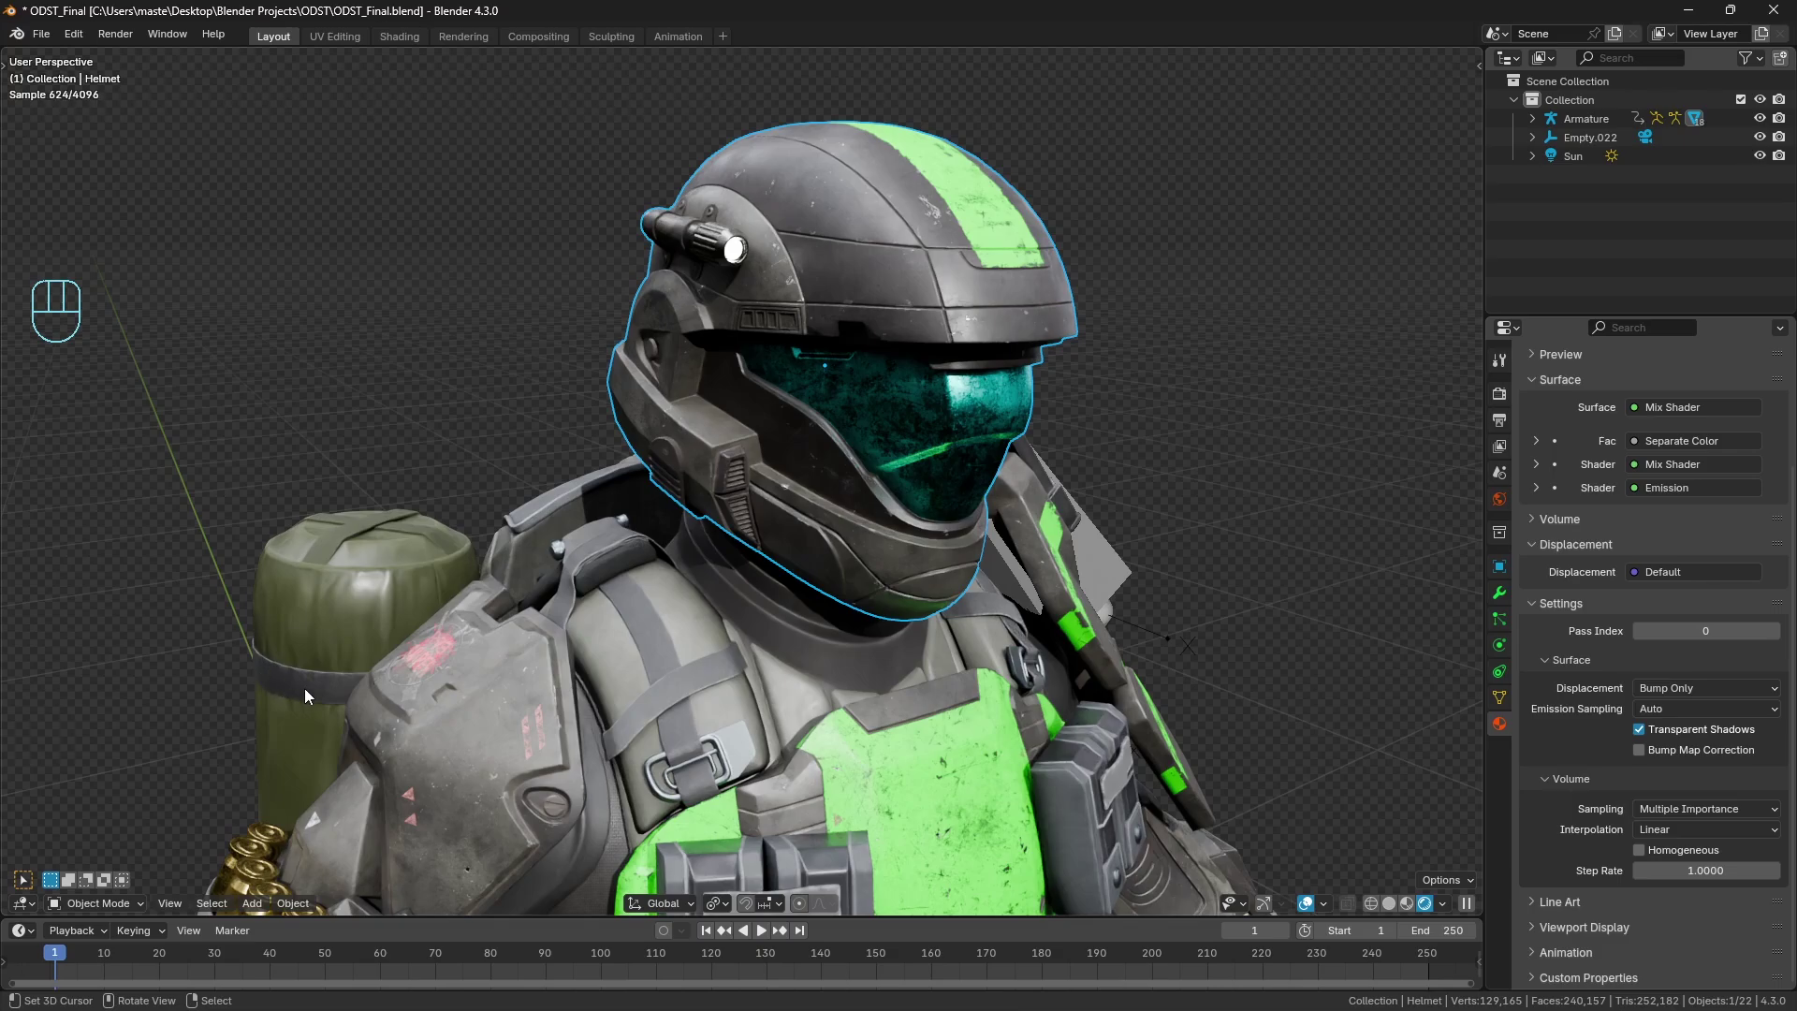
click(1639, 751)
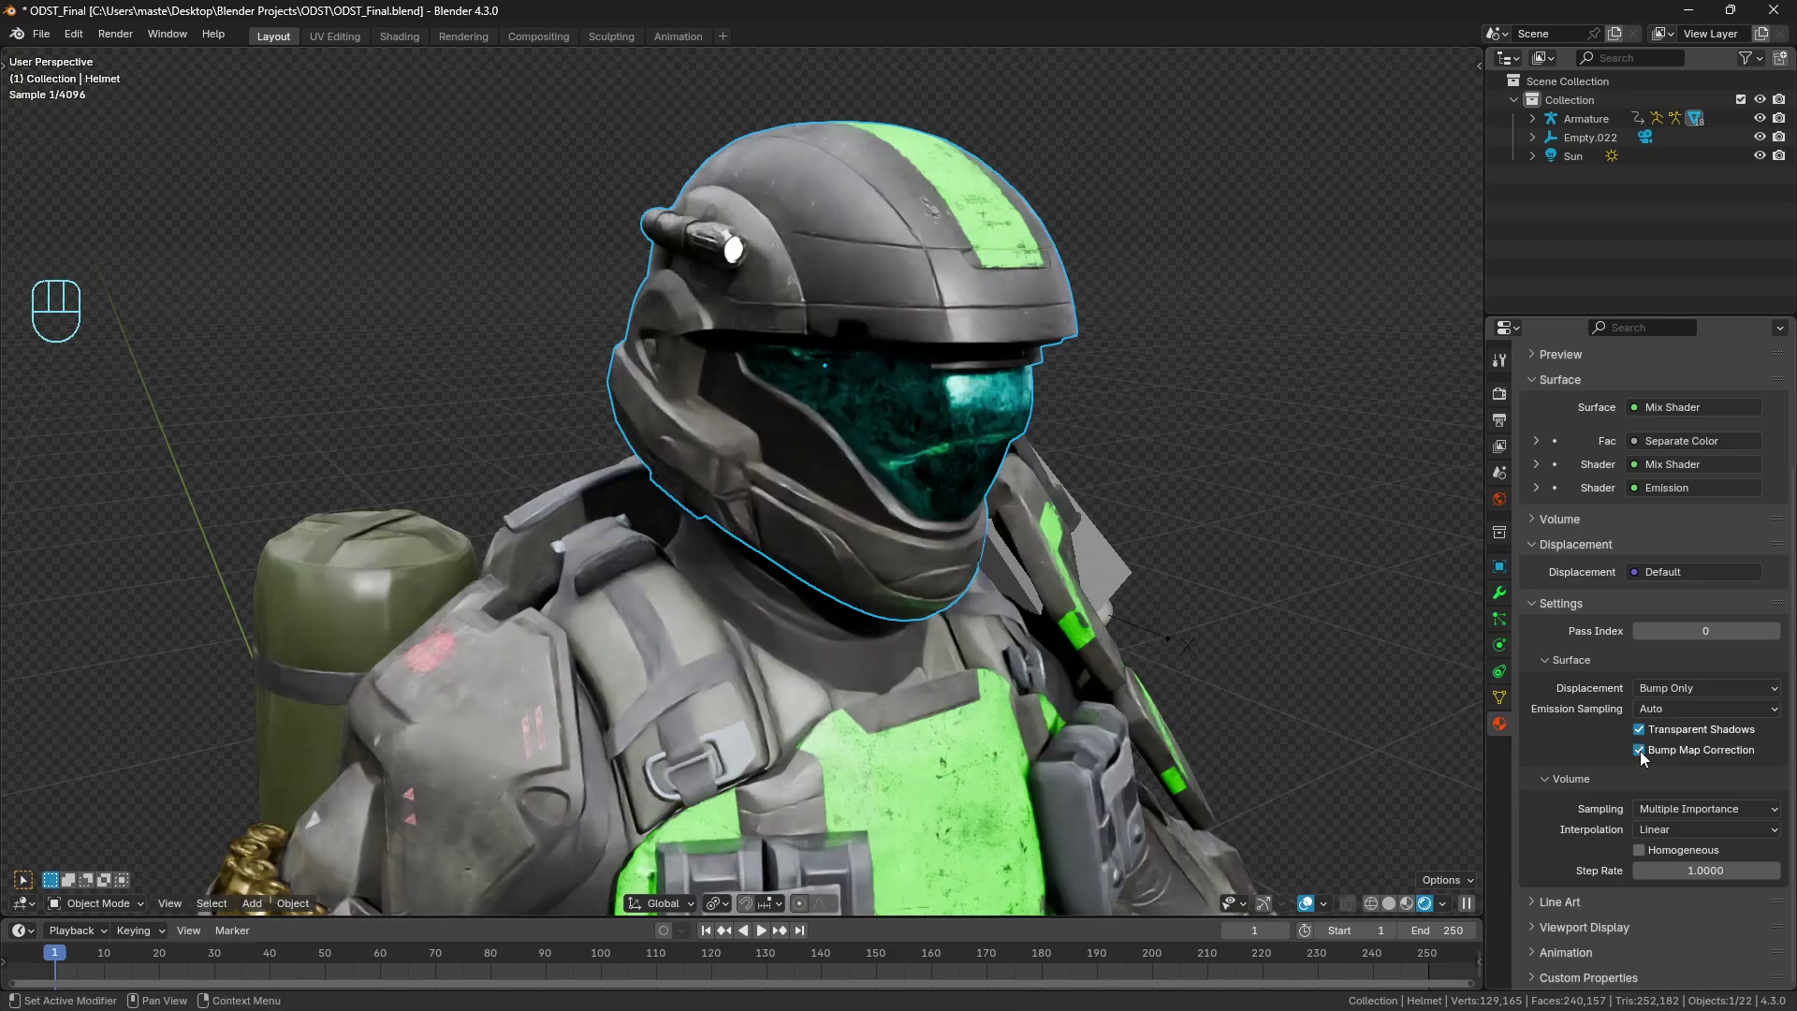
Disable Bump Map Correction for the Helmet material and inspect the rendered helmet from the front and side.
click(1640, 750)
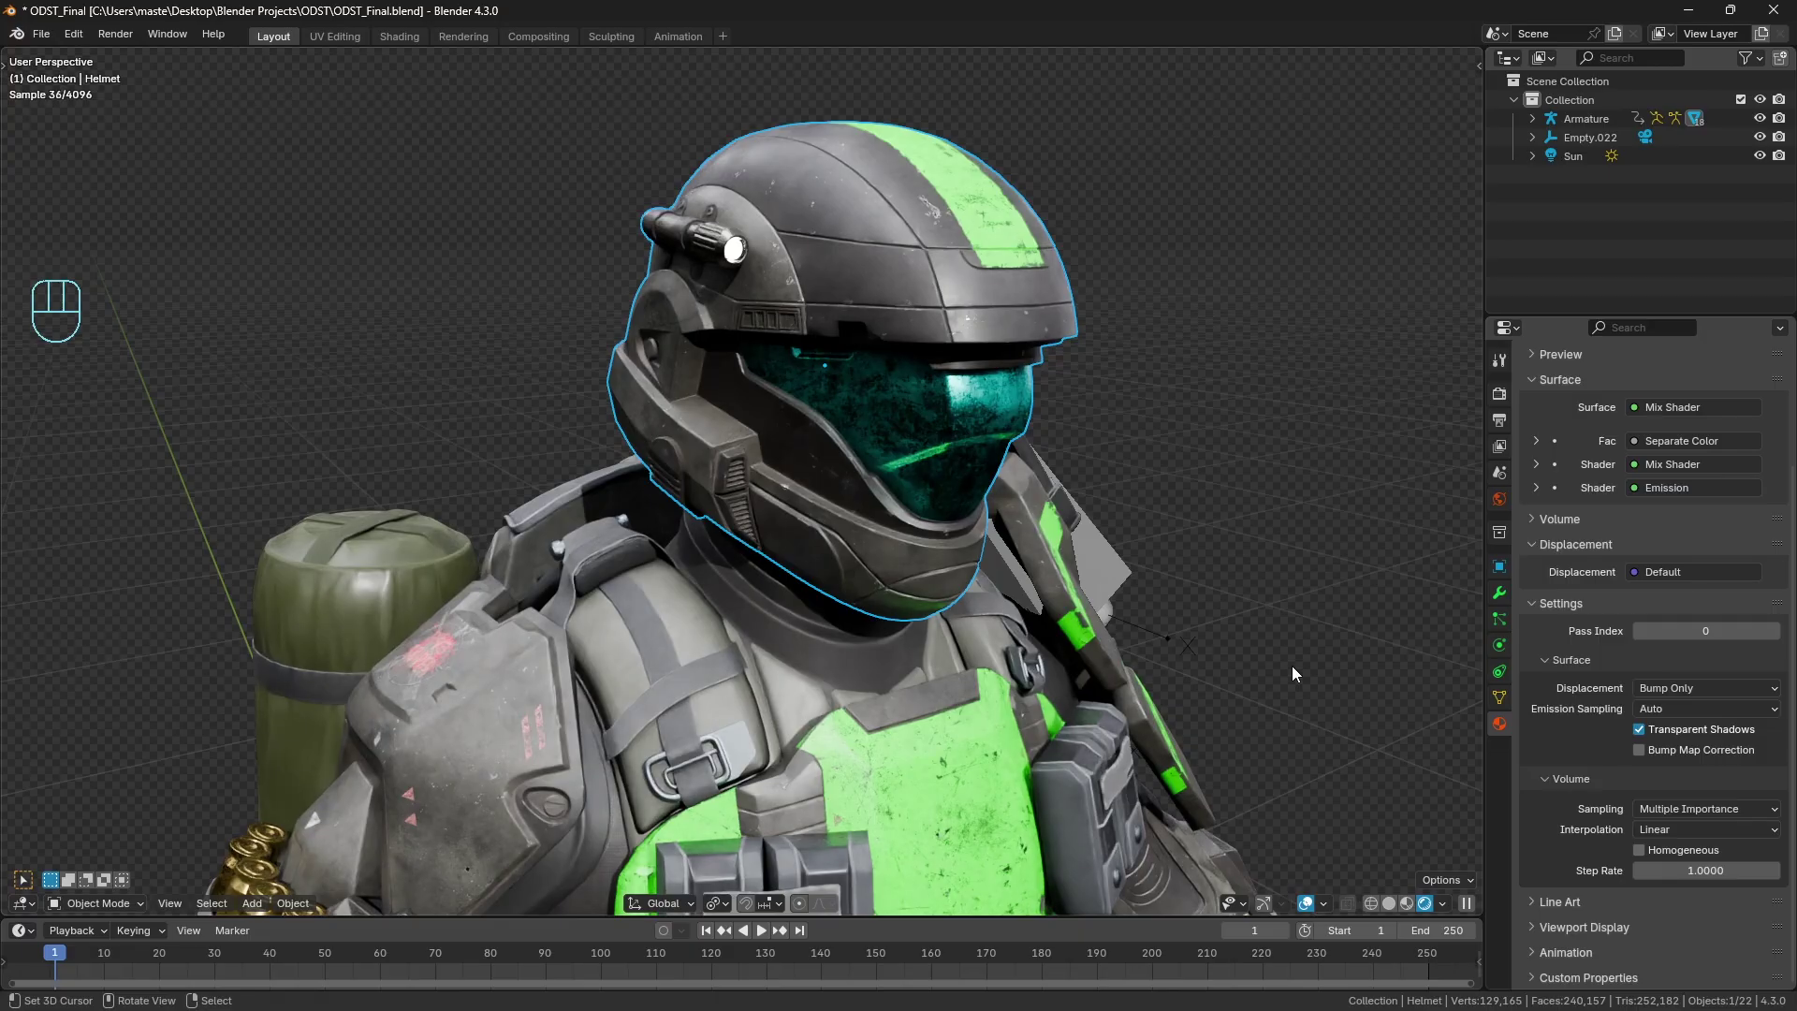
shift+middle_drag(1210, 654, 1009, 633)
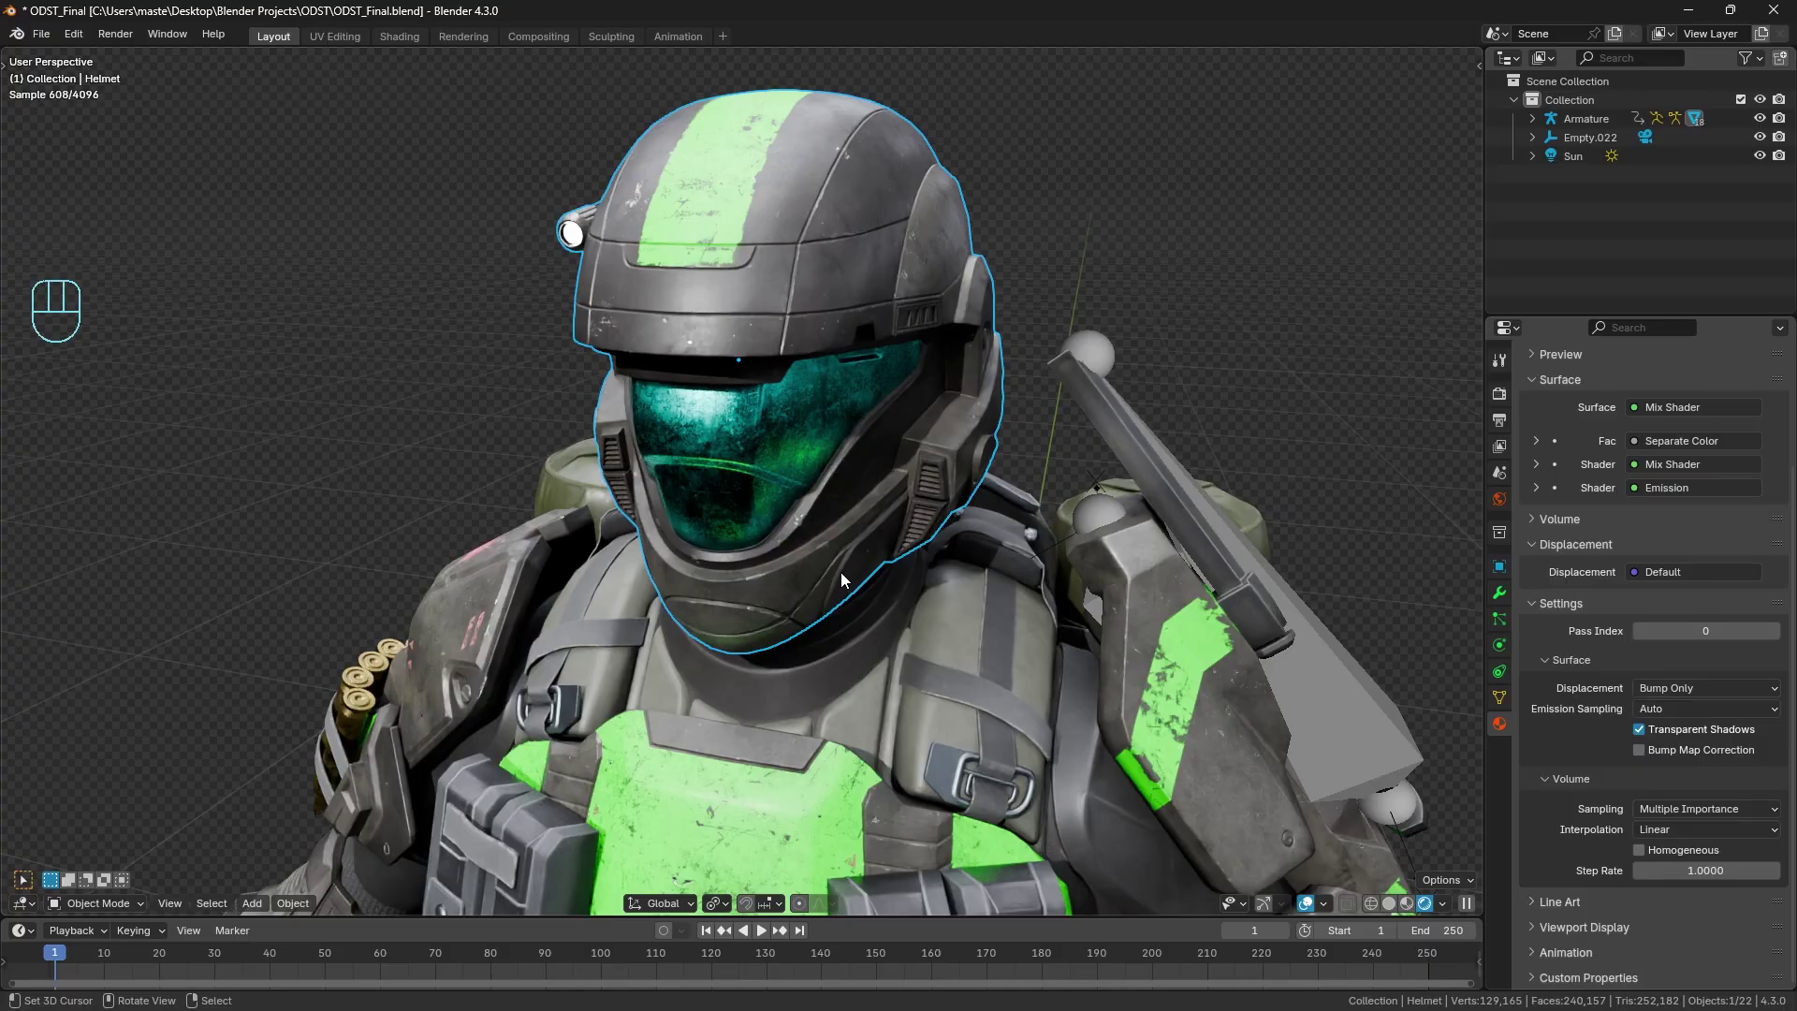
middle_drag(833, 507, 841, 585)
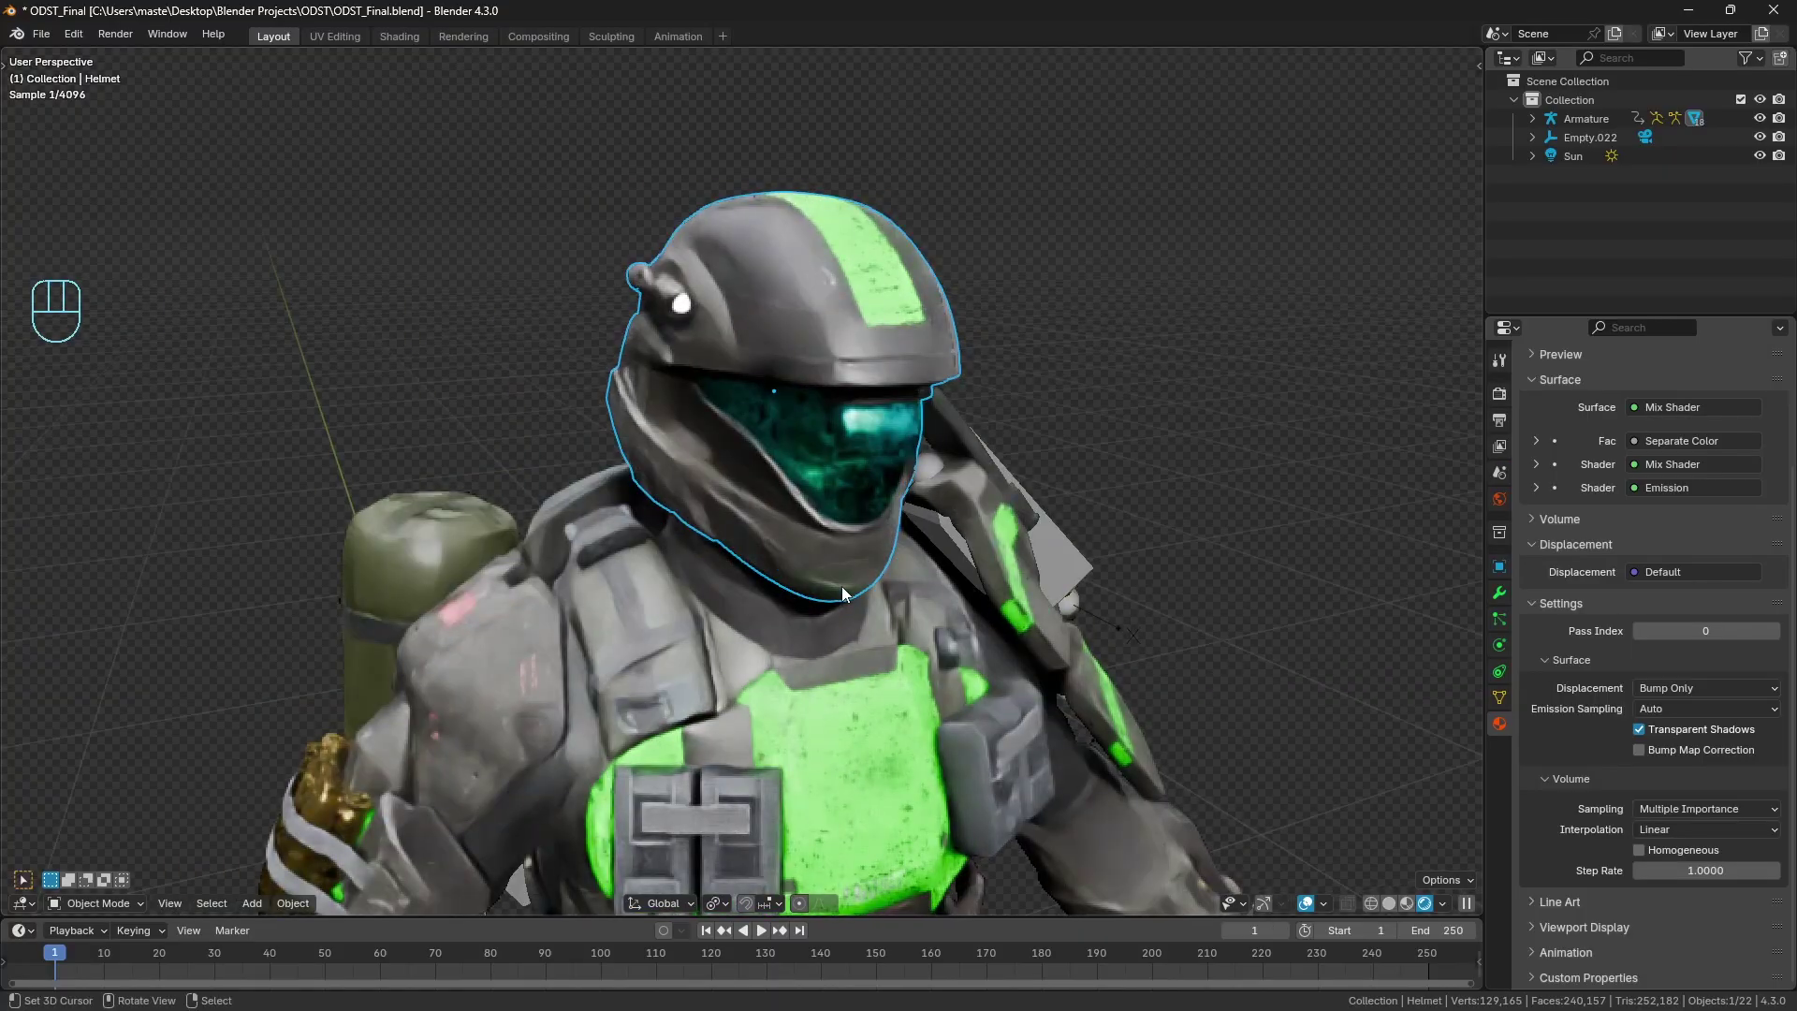
middle_drag(313, 590, 211, 646)
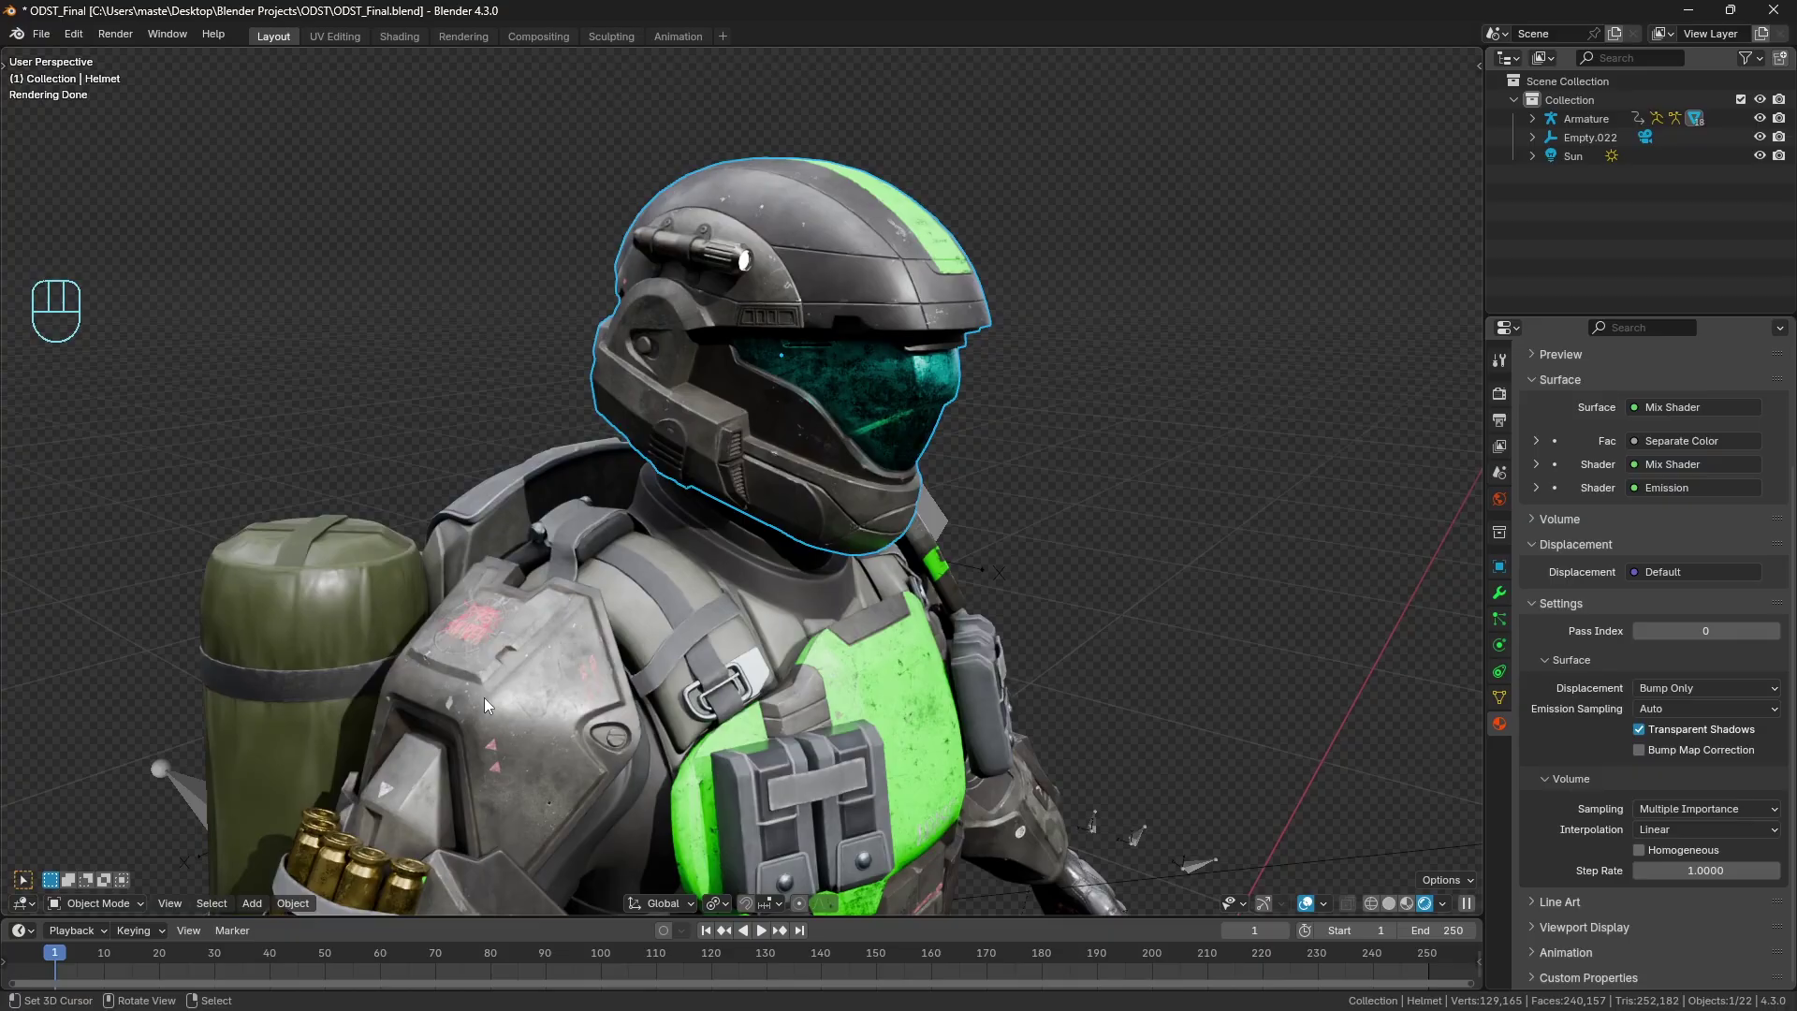
Clear the selection and examine the soldier's helmet and chest armour from the front in rendered shading.
key(a)
key(a)
middle_drag(965, 579, 868, 580)
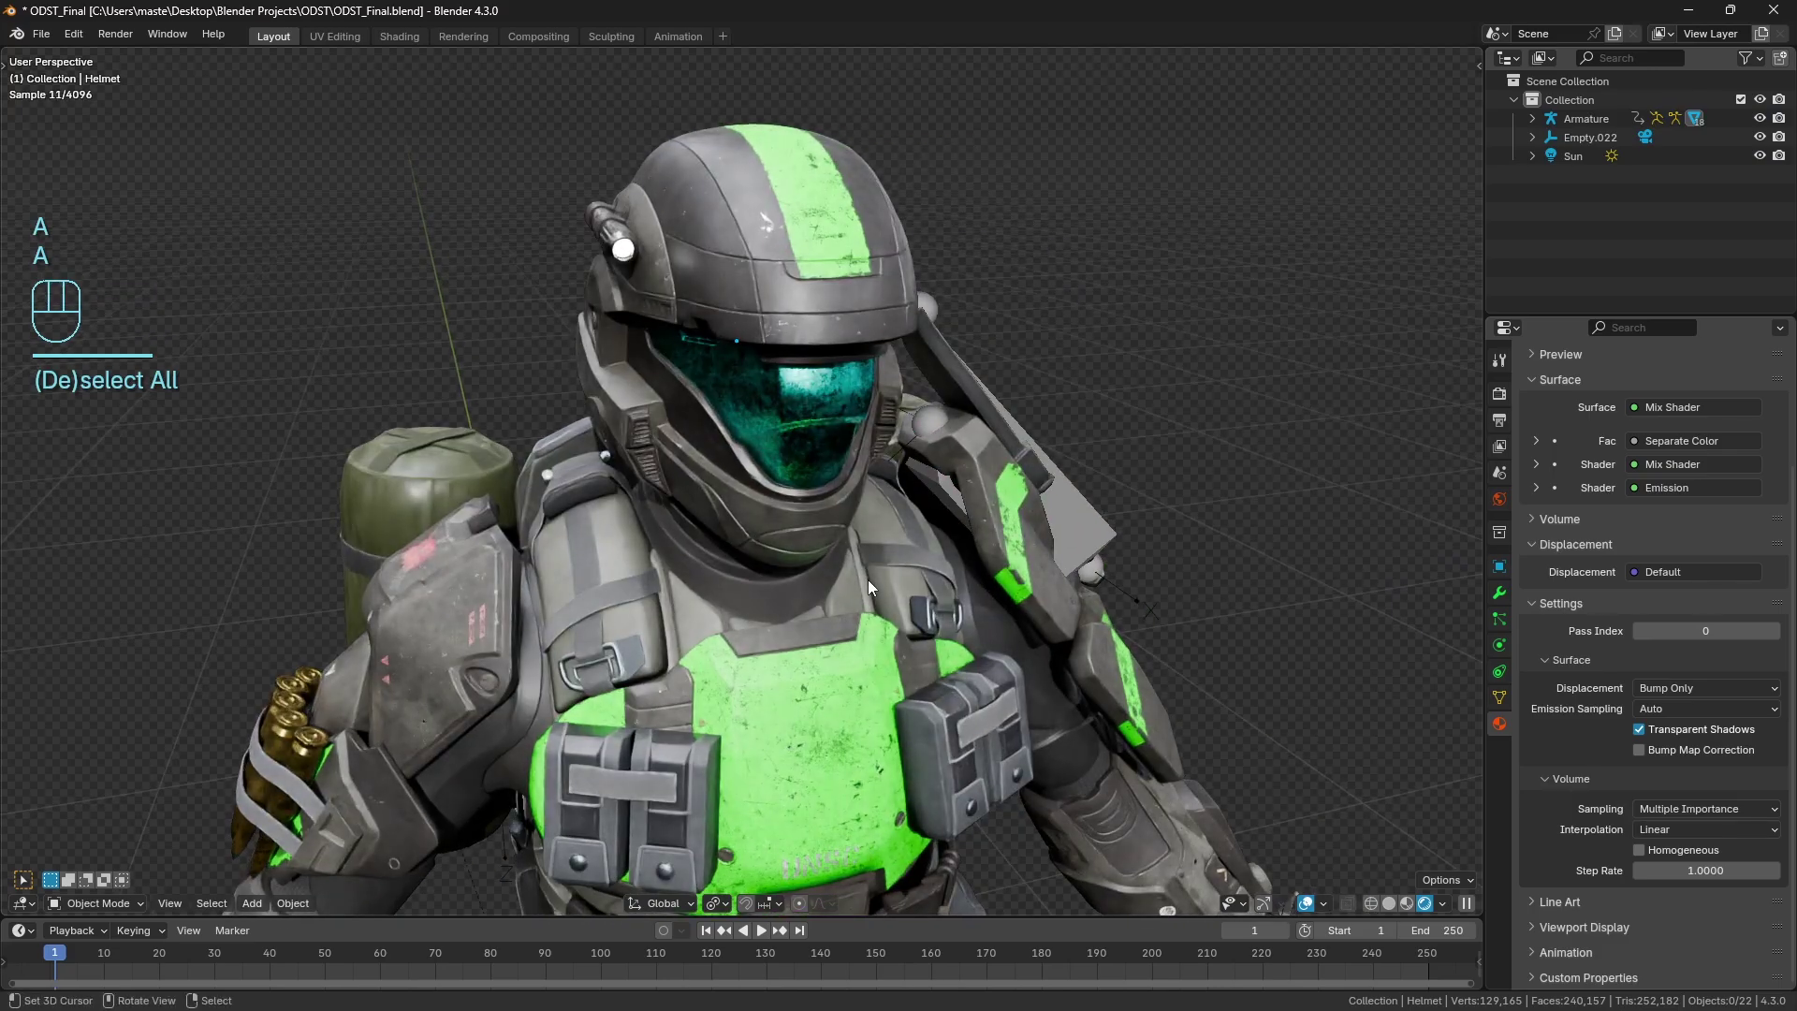
middle_drag(868, 581, 809, 575)
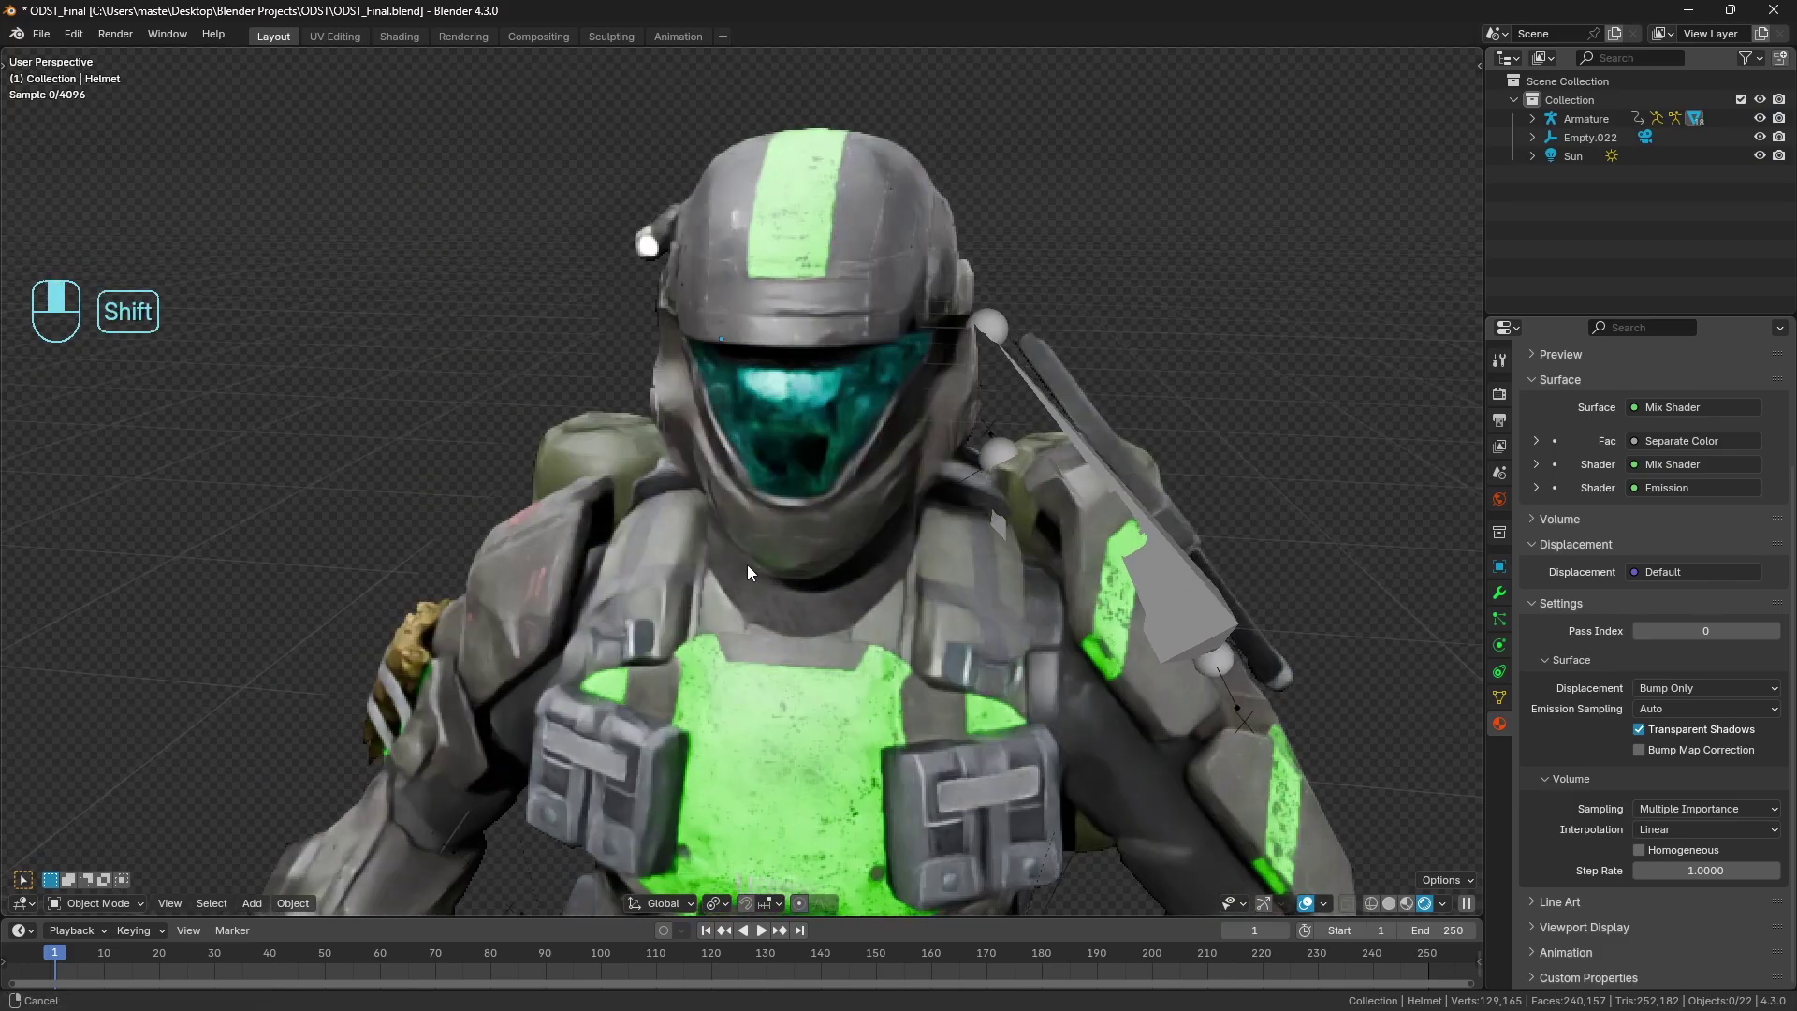
shift+middle_drag(747, 567, 740, 563)
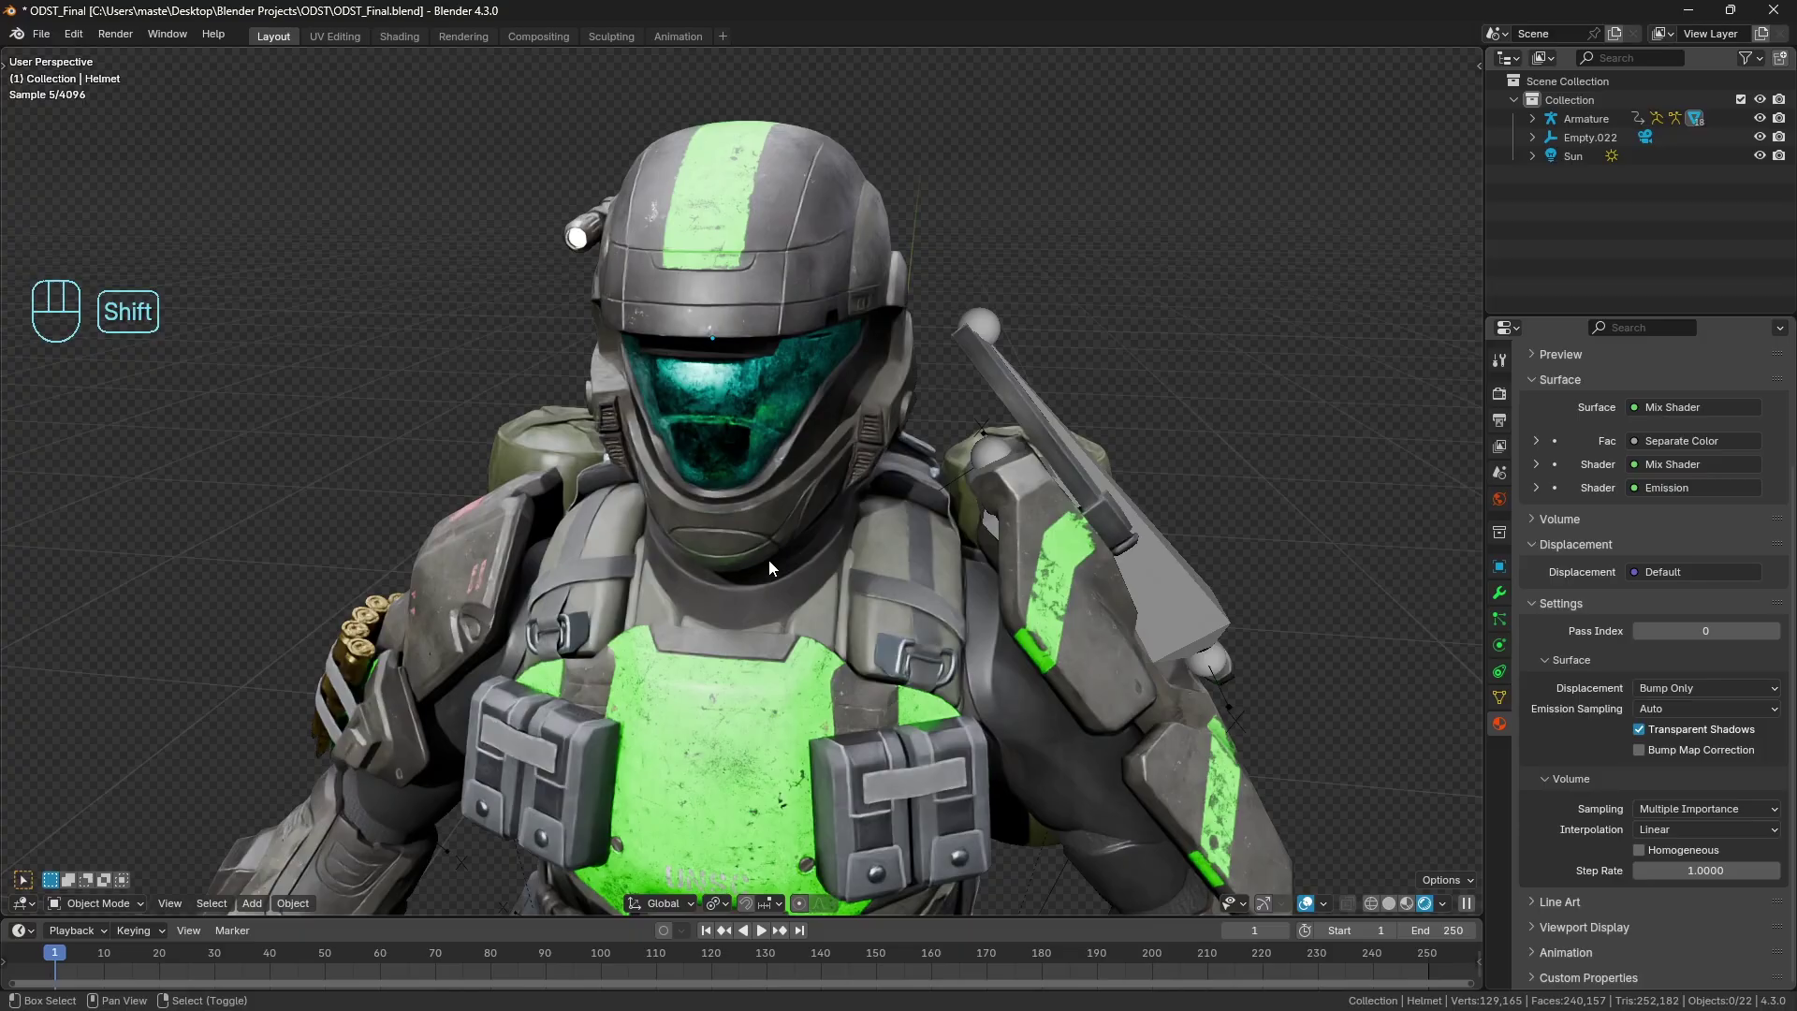
Show the soldier in solid shading and inspect the untextured helmet and armour geometry.
key(shift+z)
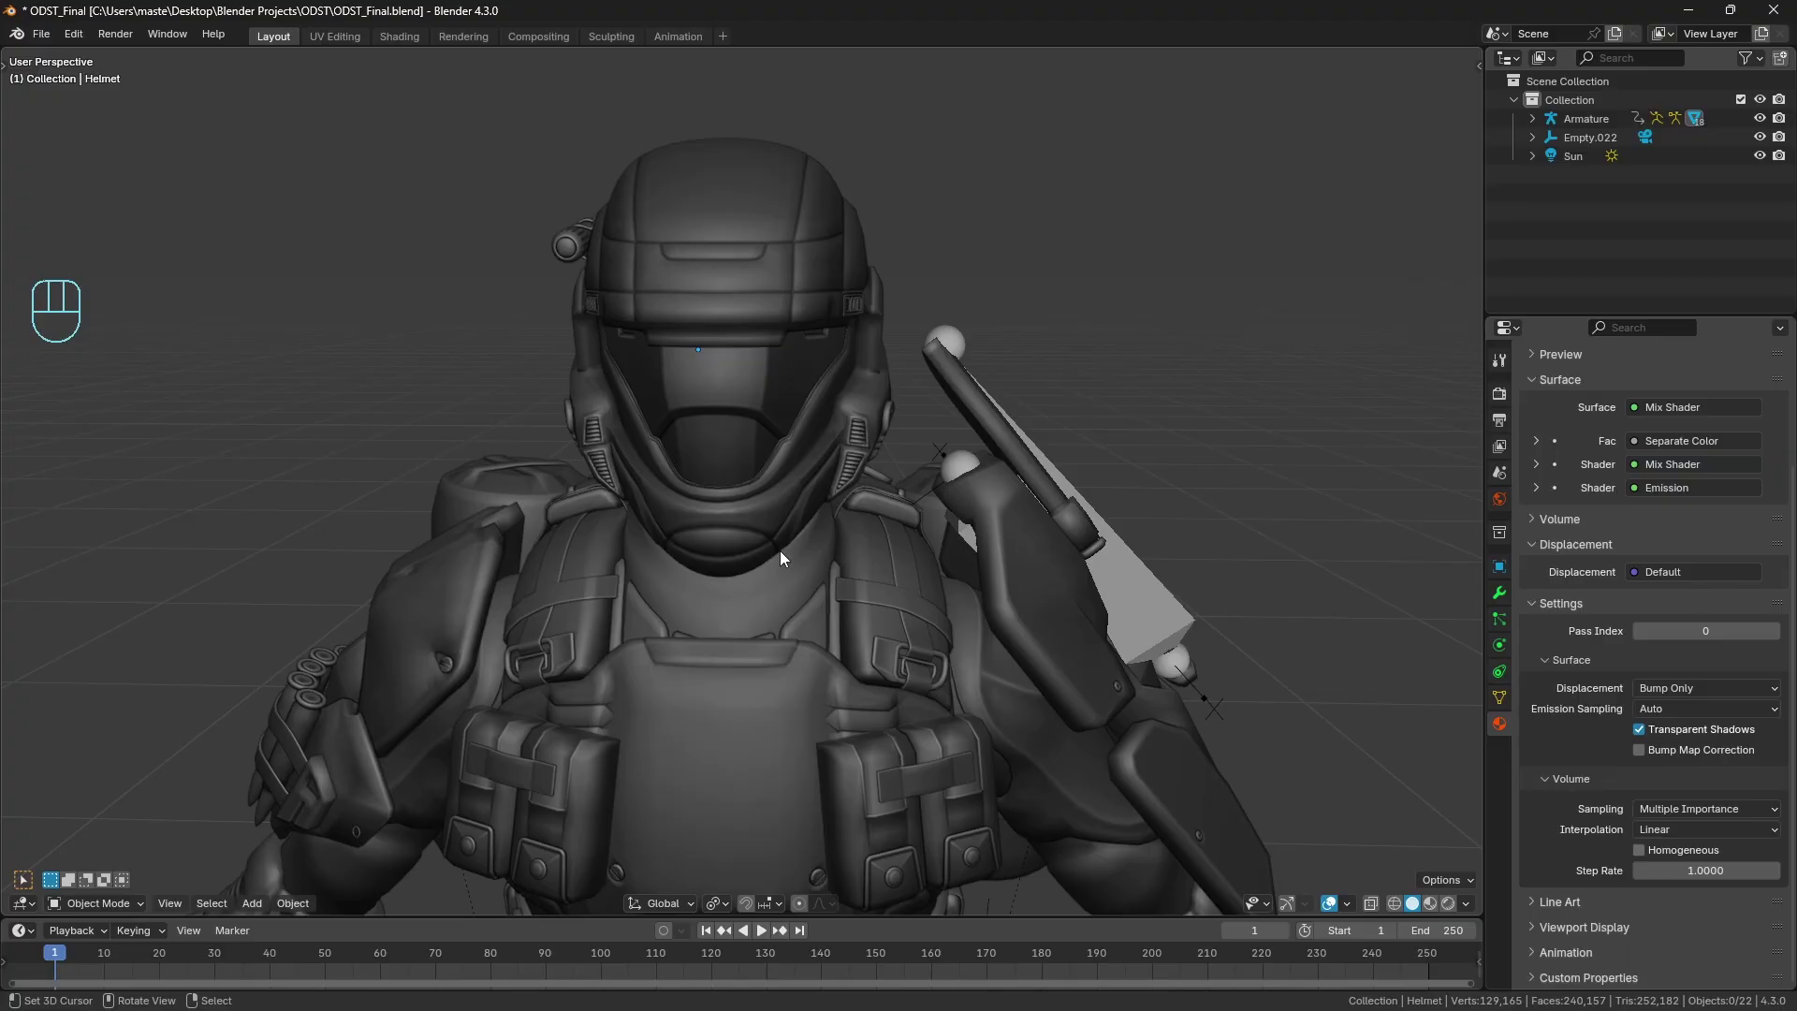
mouse_move(801, 548)
middle_down()
mouse_move(760, 543)
mouse_move(775, 549)
middle_up()
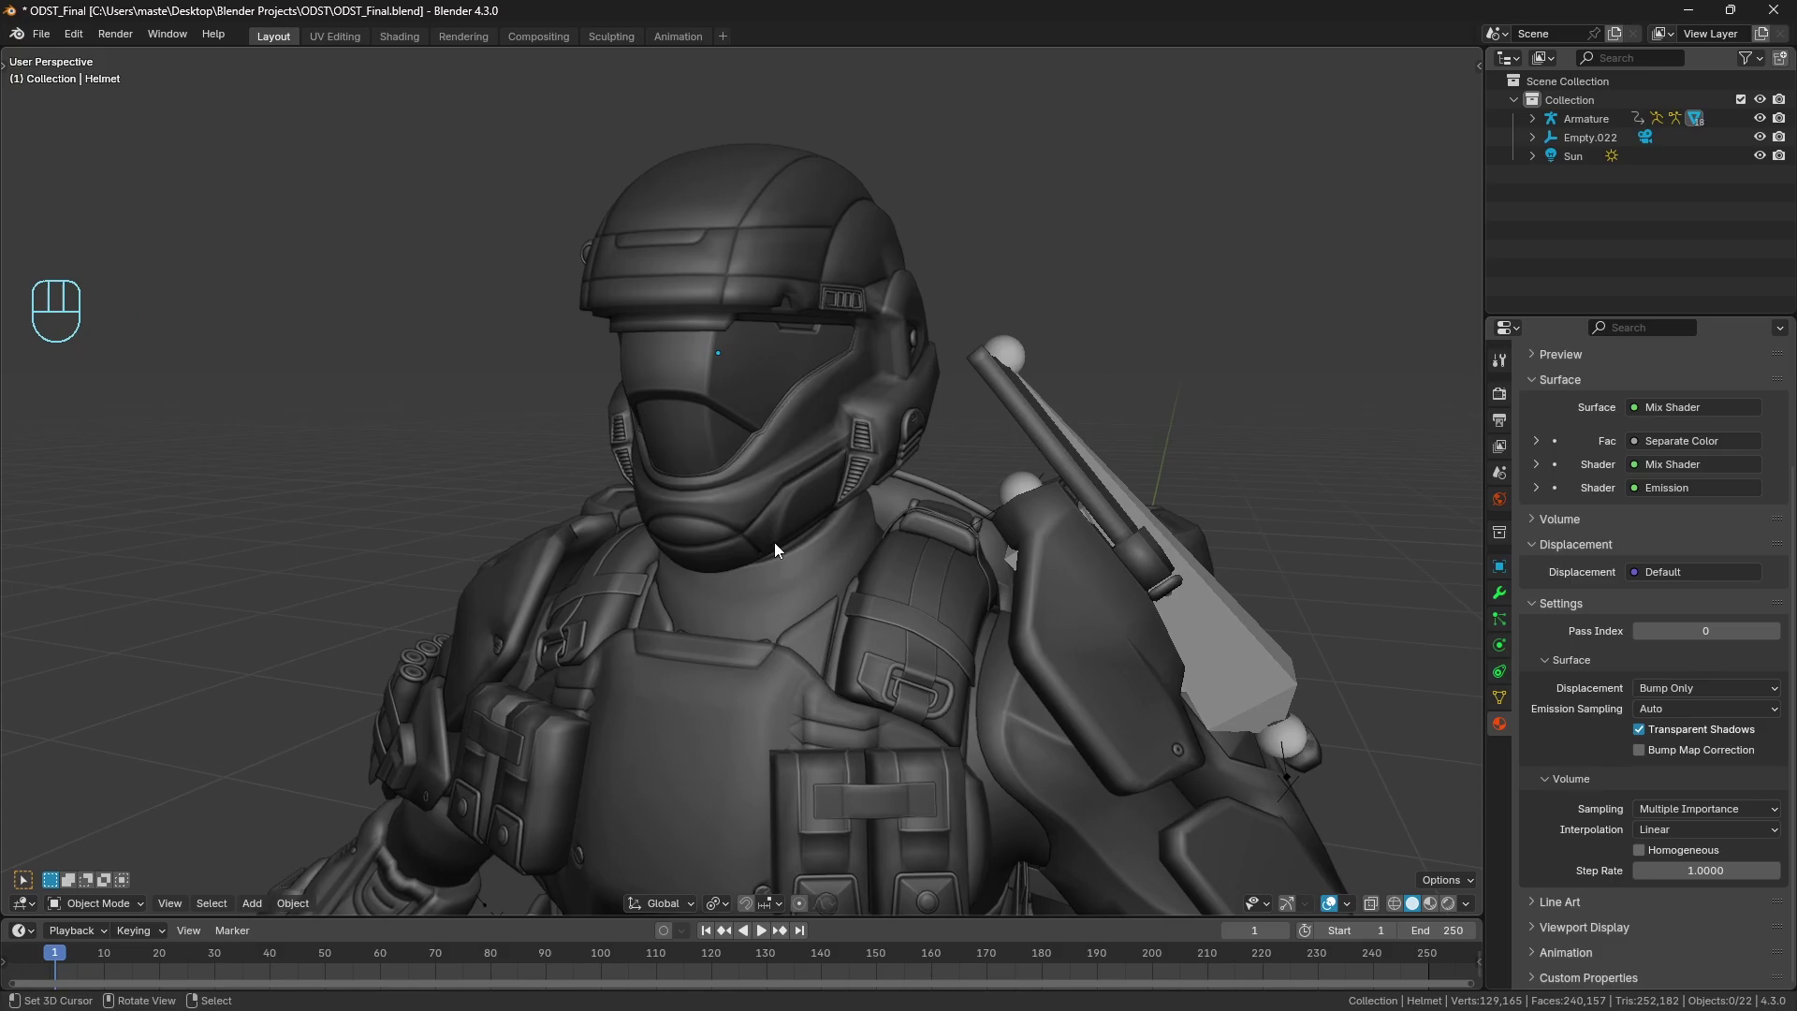
scroll(781, 557, down, 4)
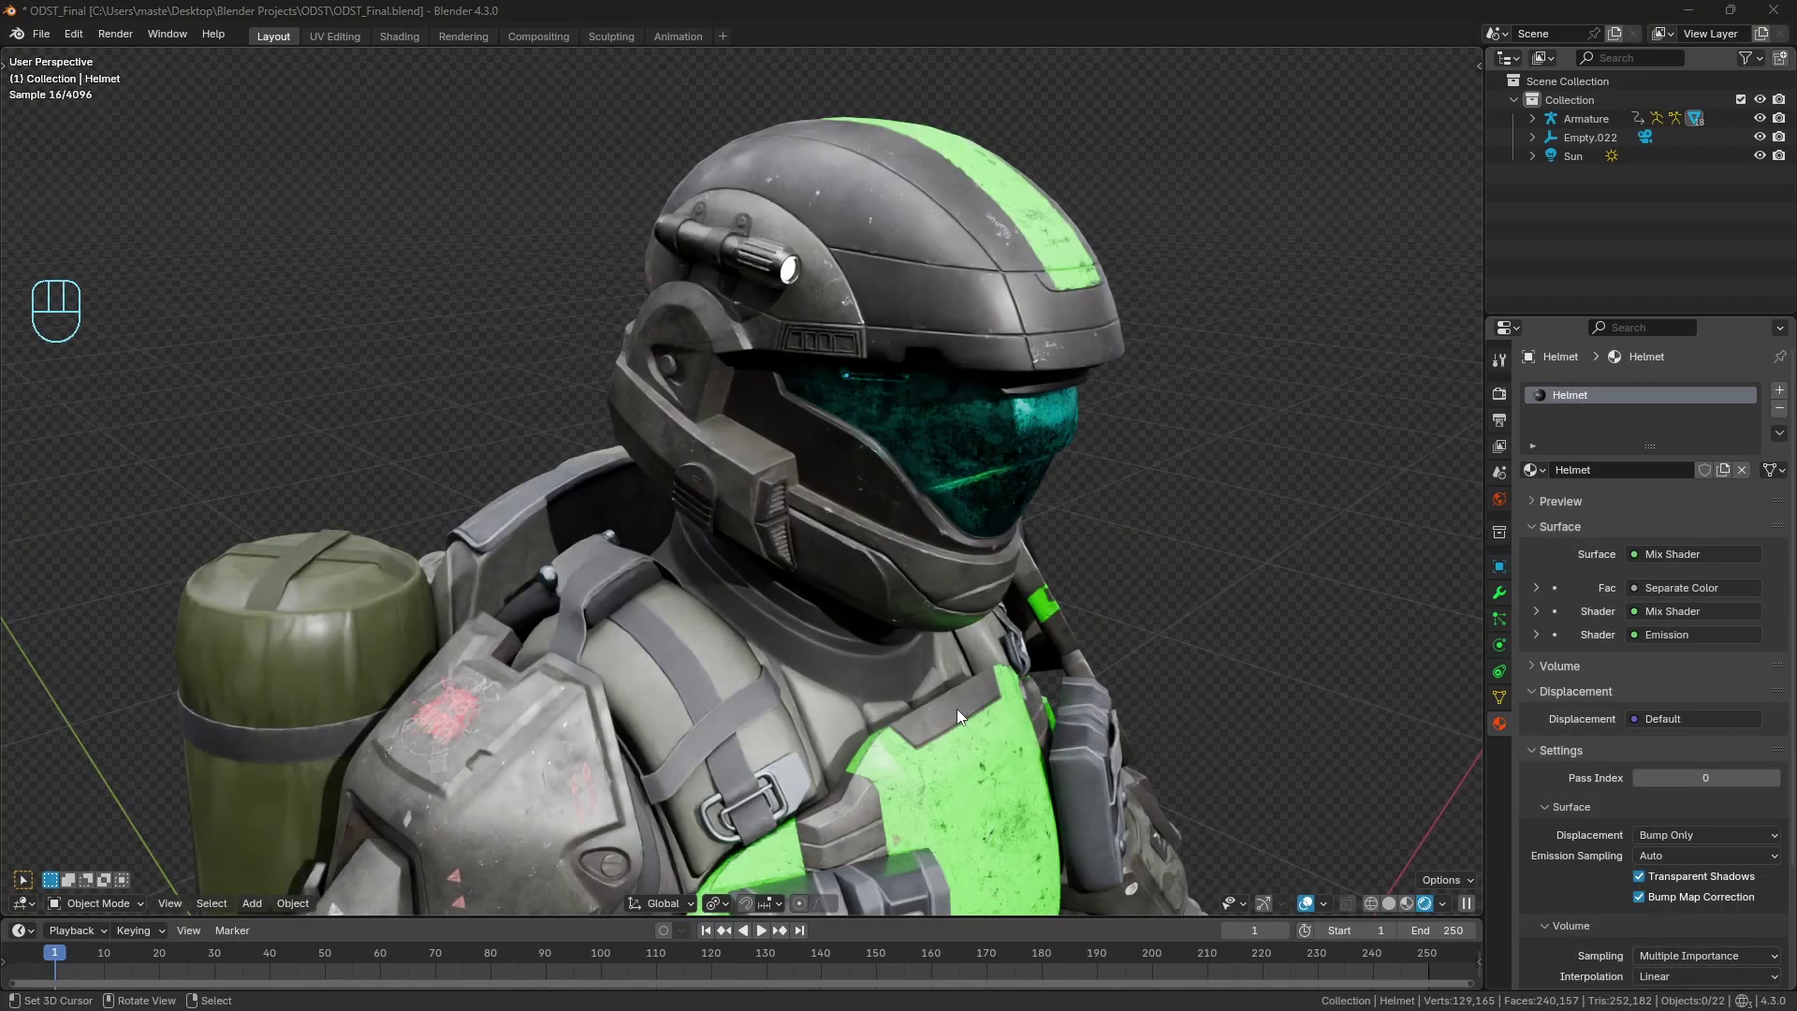
Examine the rendered soldier's waist pouches, back canisters and backpack from below and behind.
middle_drag(957, 710, 833, 642)
middle_drag(951, 704, 906, 312)
shift+middle_drag(932, 686, 832, 513)
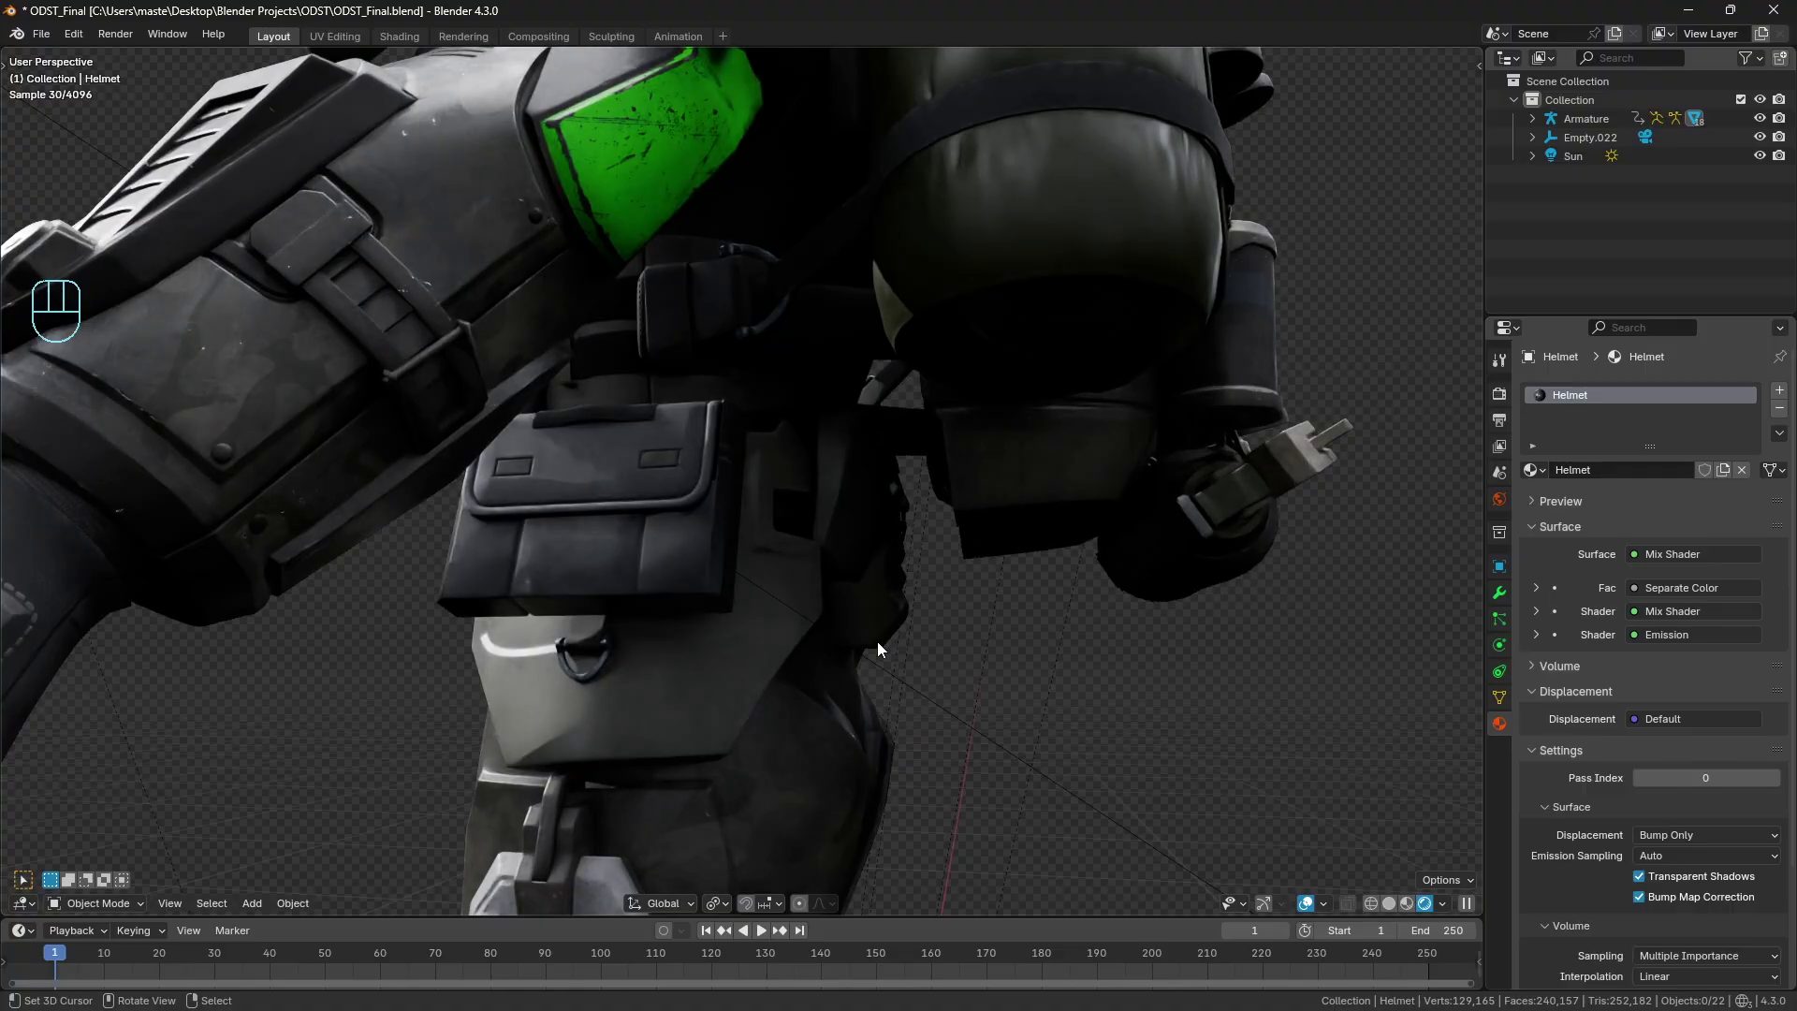
middle_drag(930, 586, 940, 536)
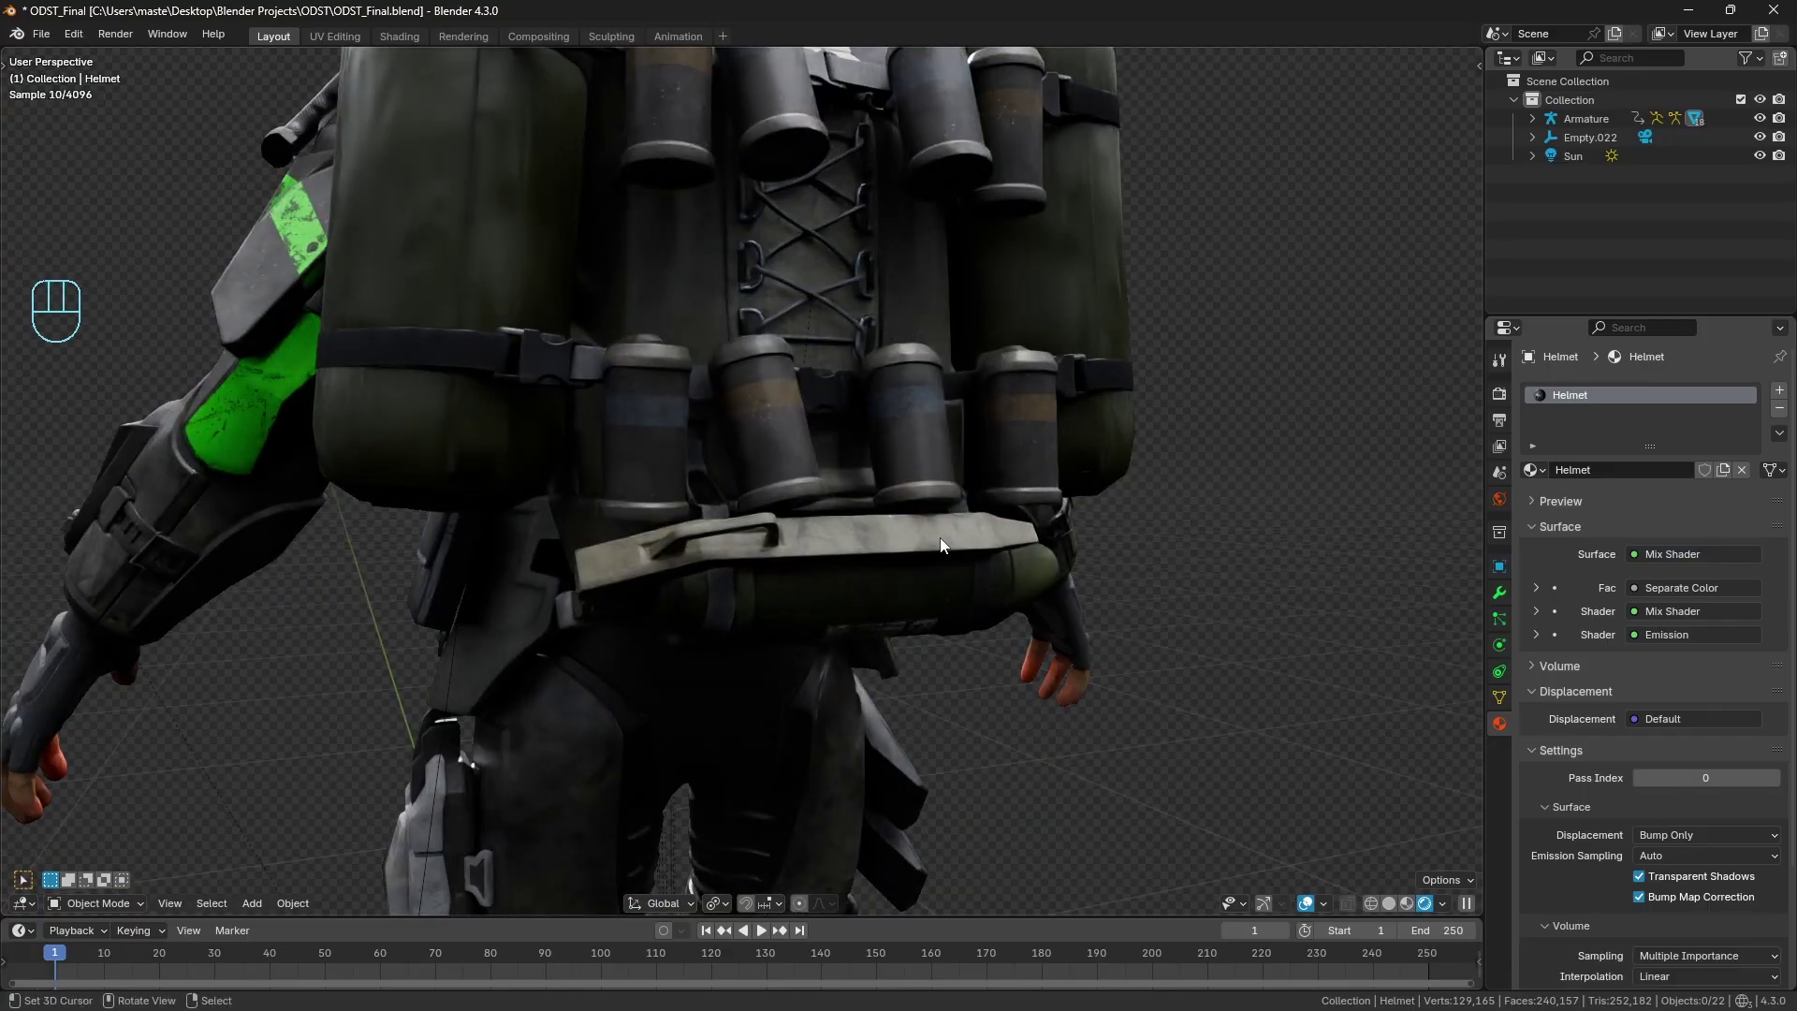
middle_drag(940, 546, 896, 563)
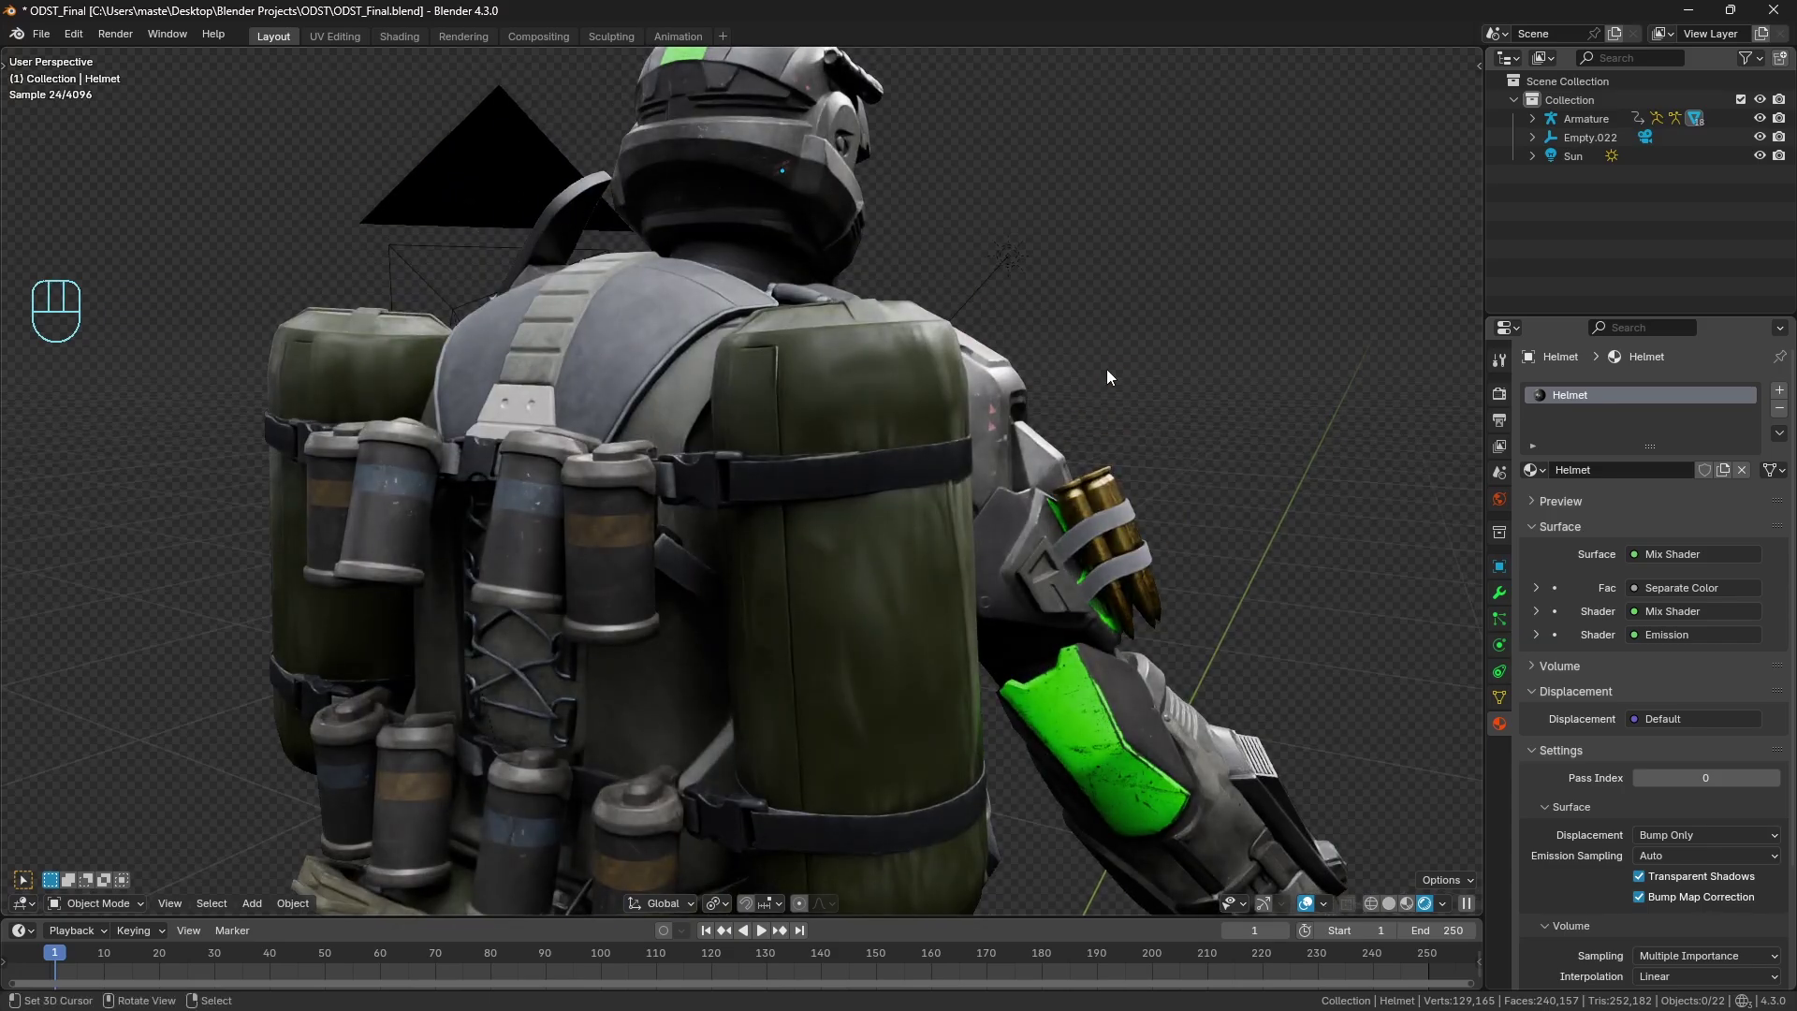
Select the Straps object on the backpack, clear the selection and view the rendered soldier from the side and front.
click(852, 468)
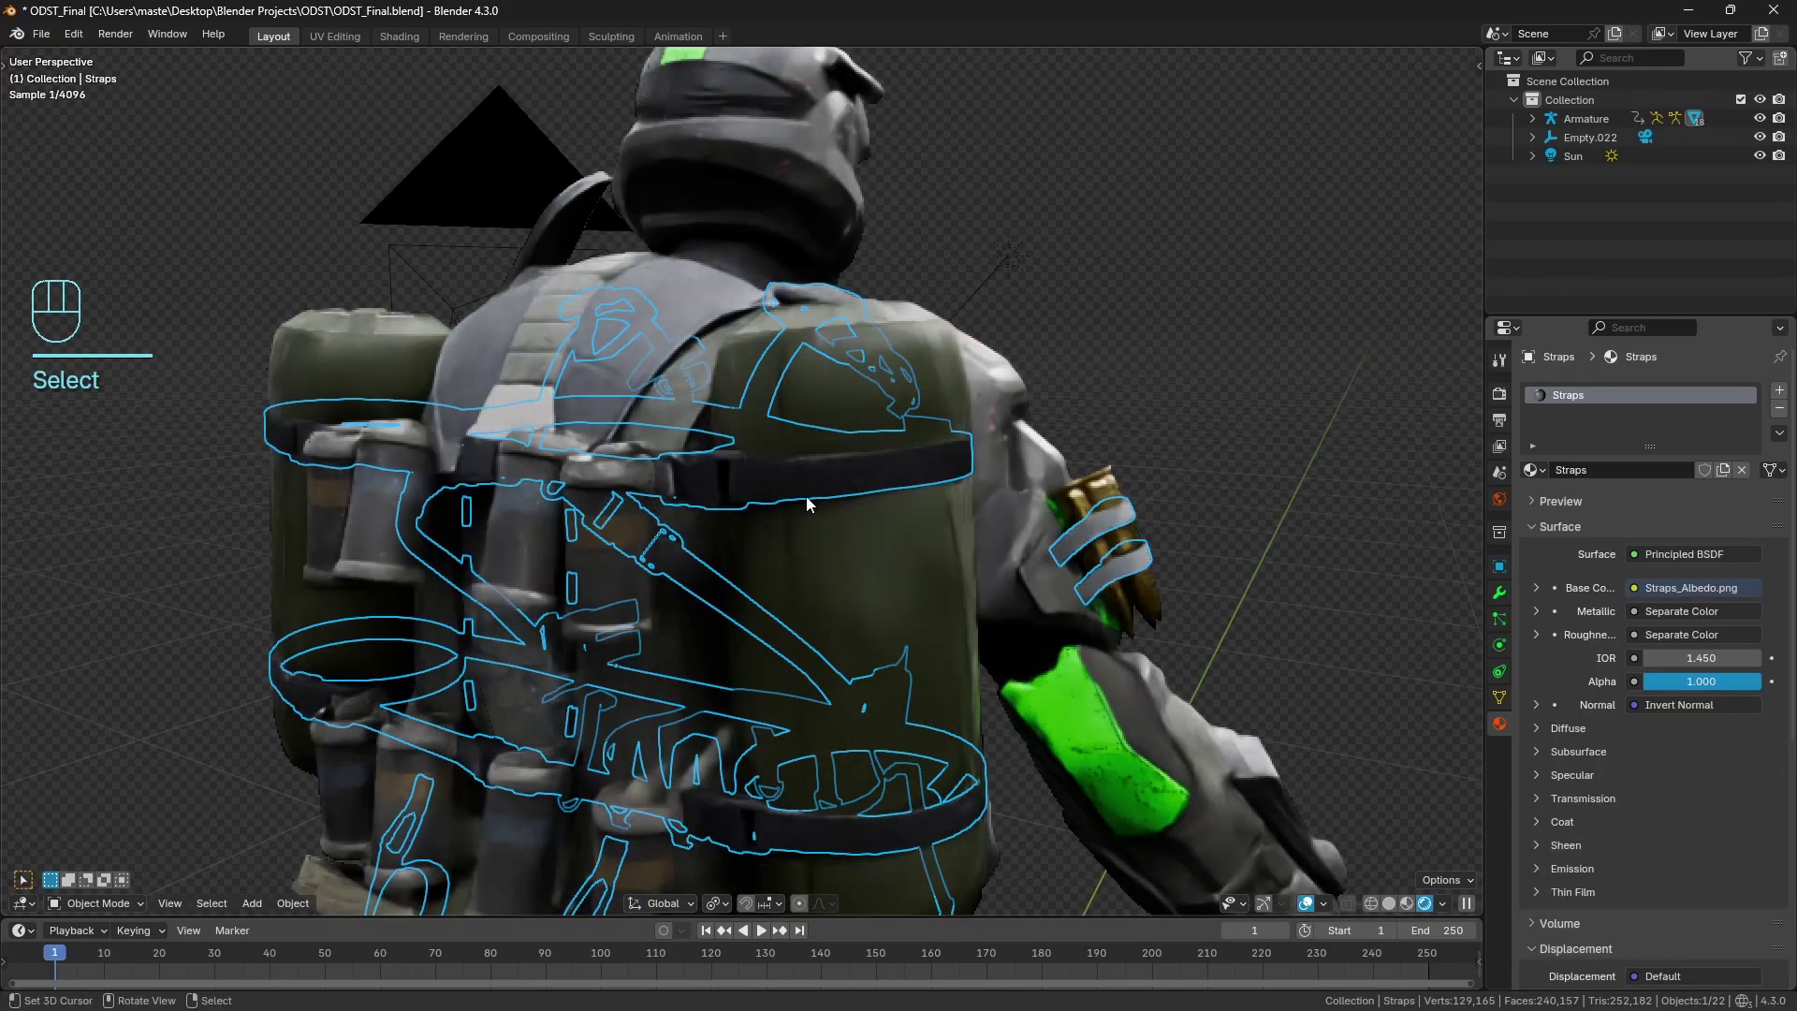
click(1216, 482)
middle_drag(1217, 482, 1081, 484)
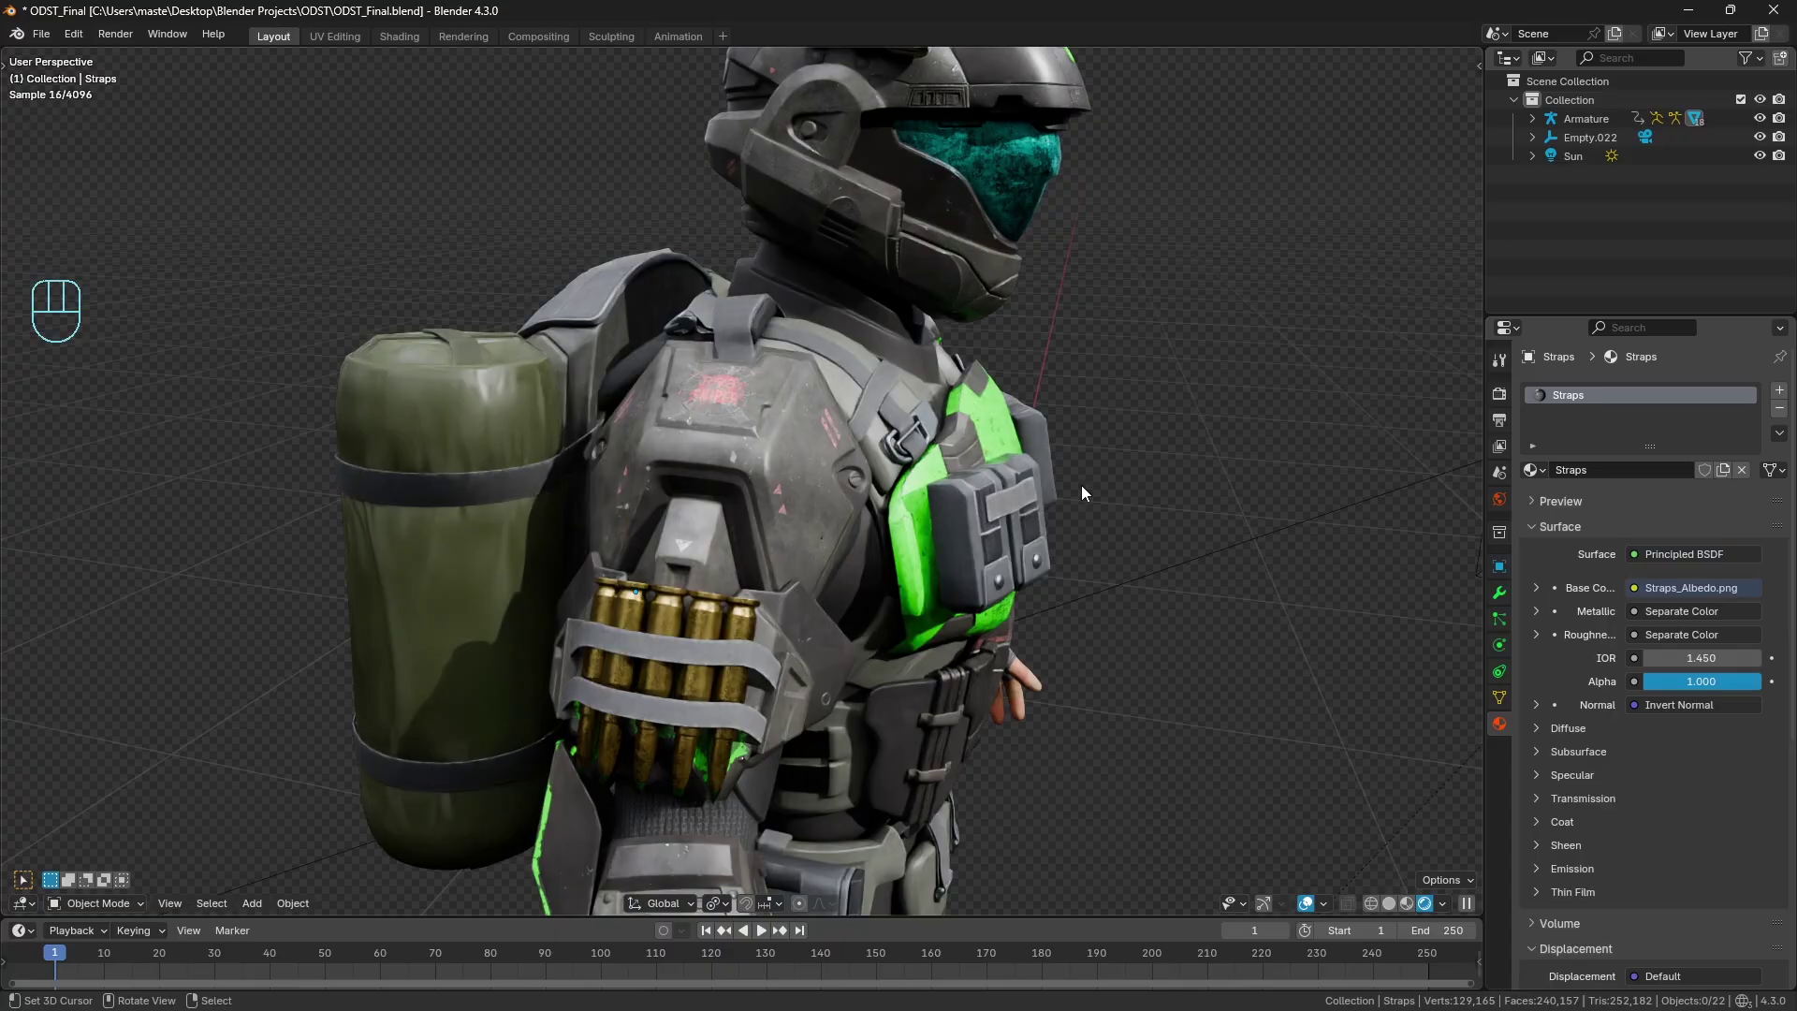
middle_drag(1051, 475, 878, 604)
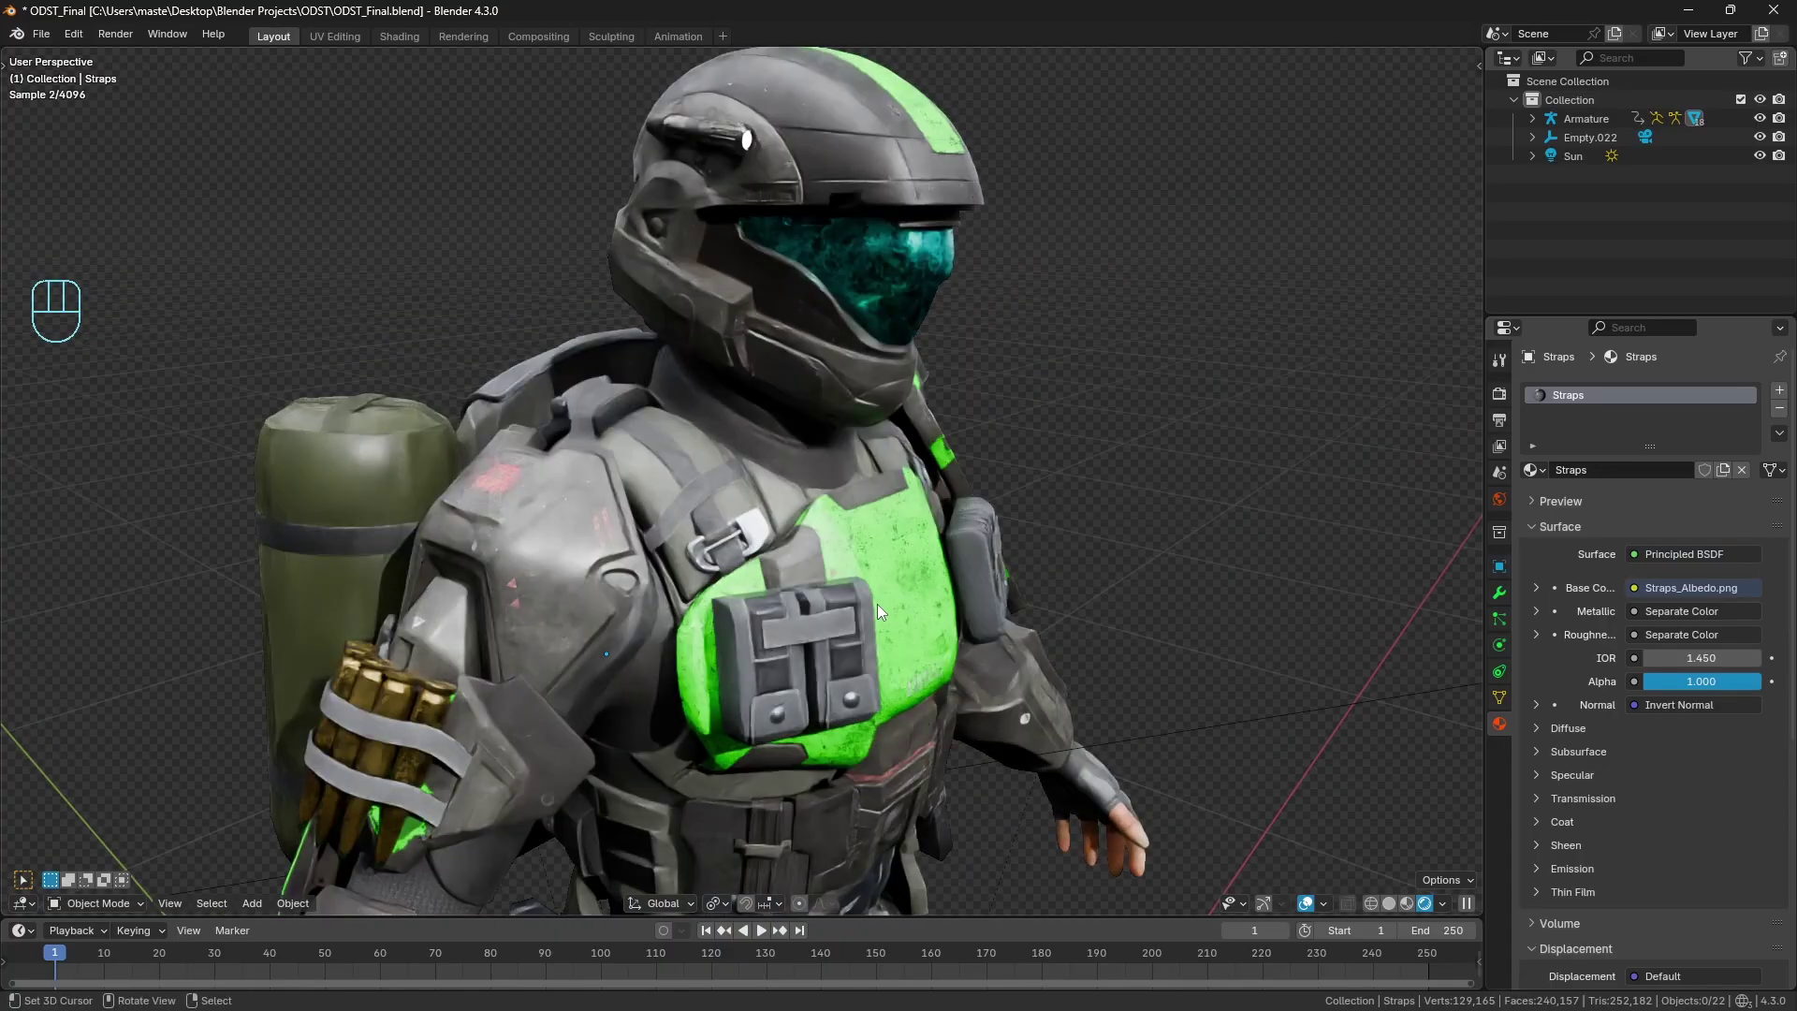